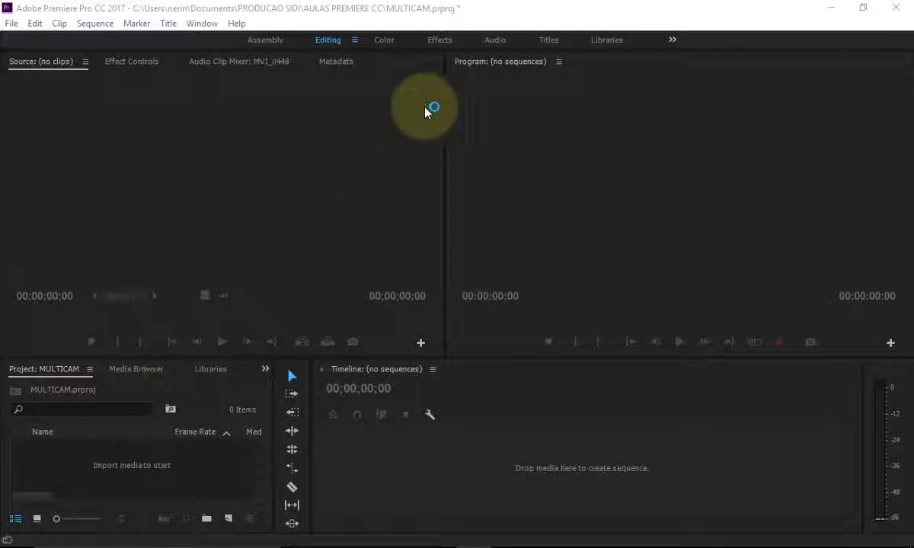
Import GOPR0172.MP4 and MVI_0448.MOV from the bin's Import command, unchecking missioneiro gaita ponto.avi.
right_click(67, 442)
left_click(55, 469)
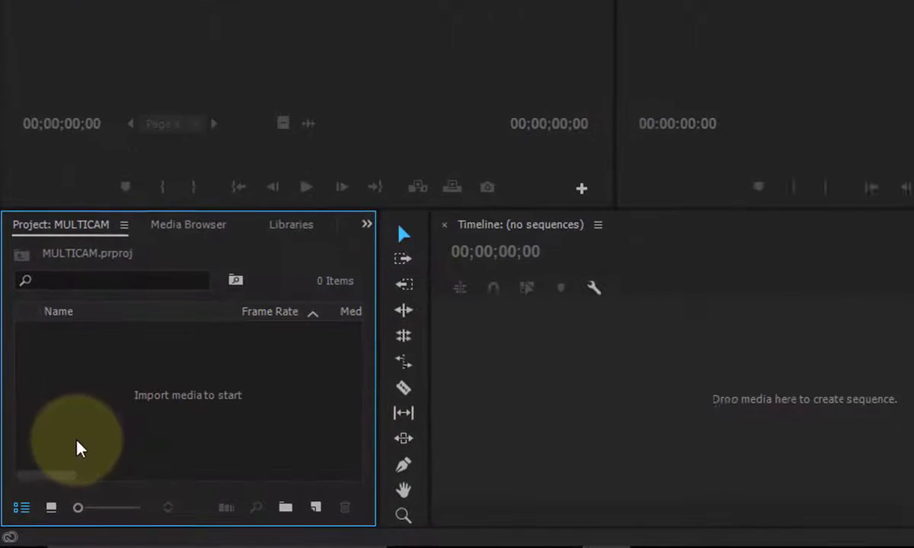
right_click(78, 448)
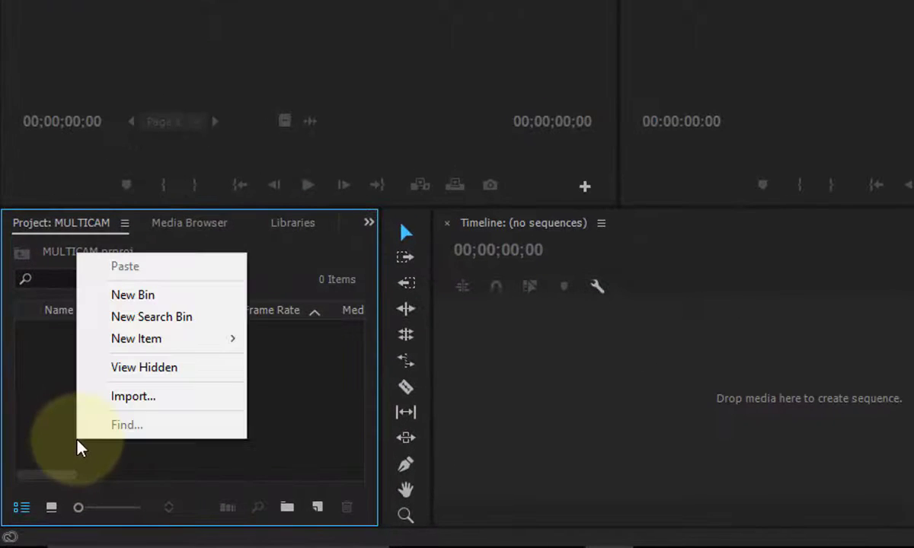
left_click(169, 408)
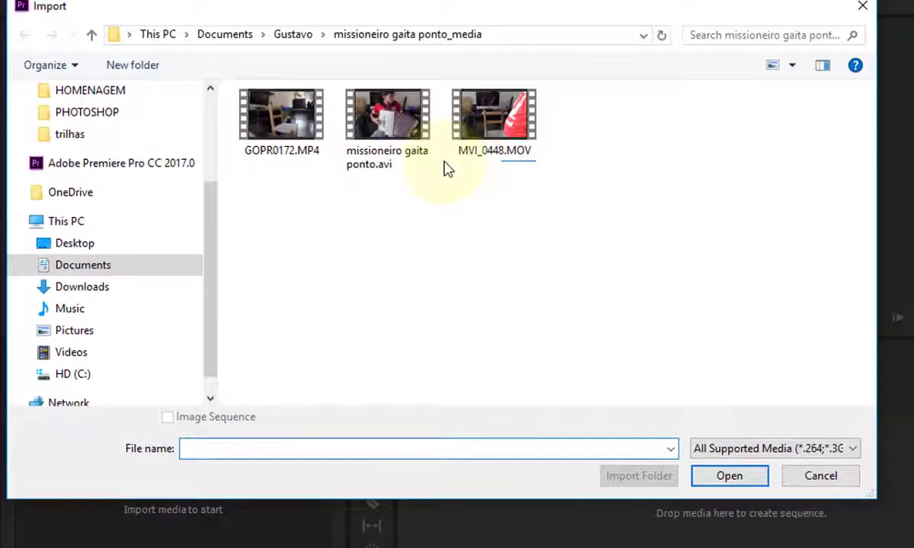
left_click_drag(523, 203, 255, 161)
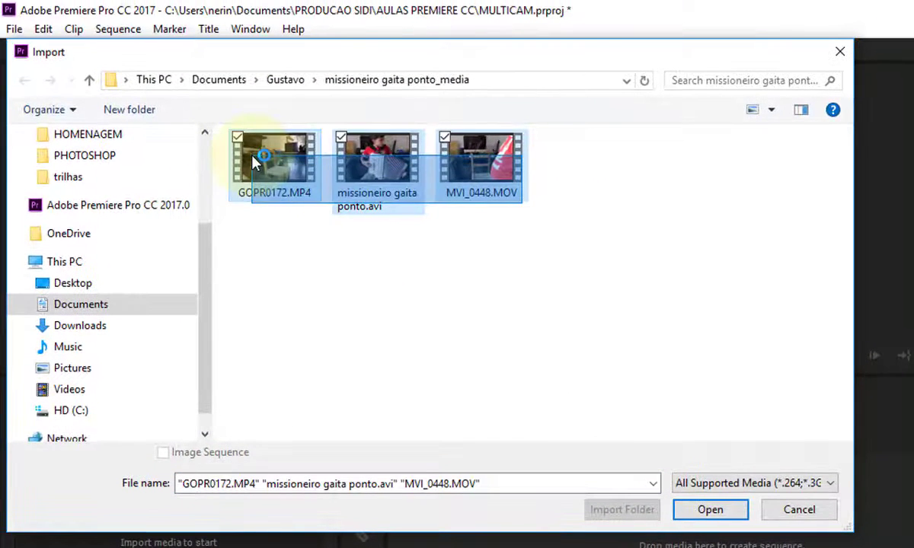
left_click(362, 179, "ctrl")
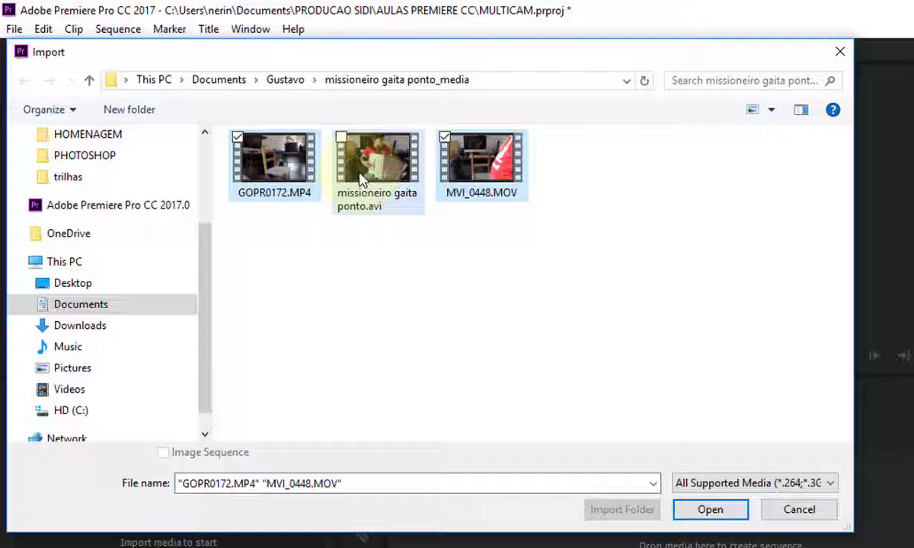
left_click(715, 515)
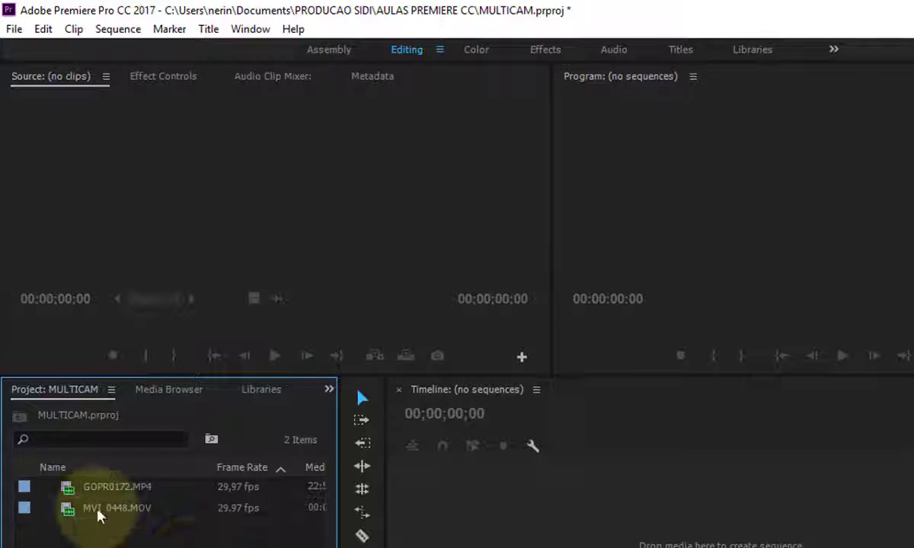
Load GOPR0172.MP4, then MVI_0448.MOV, in the Source Monitor and scrub through each.
double_click(69, 490)
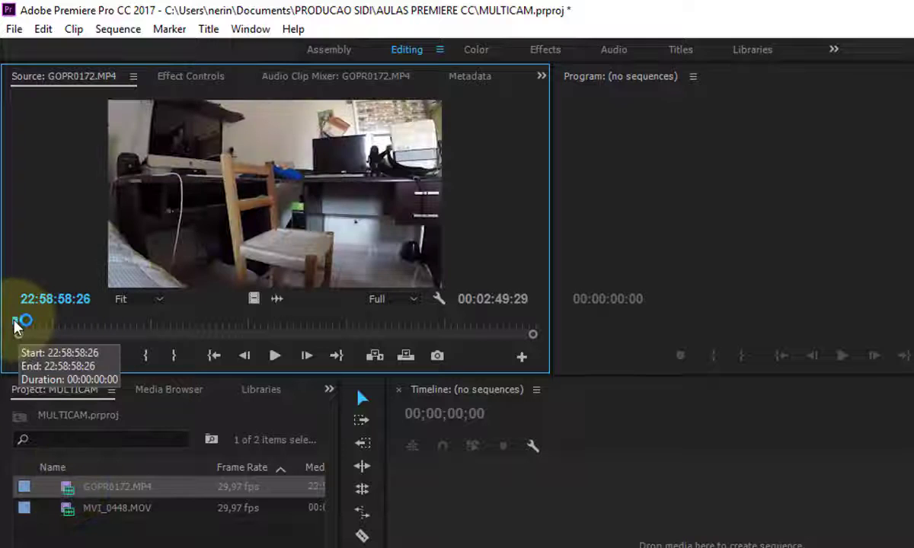
left_click_drag(16, 321, 105, 306)
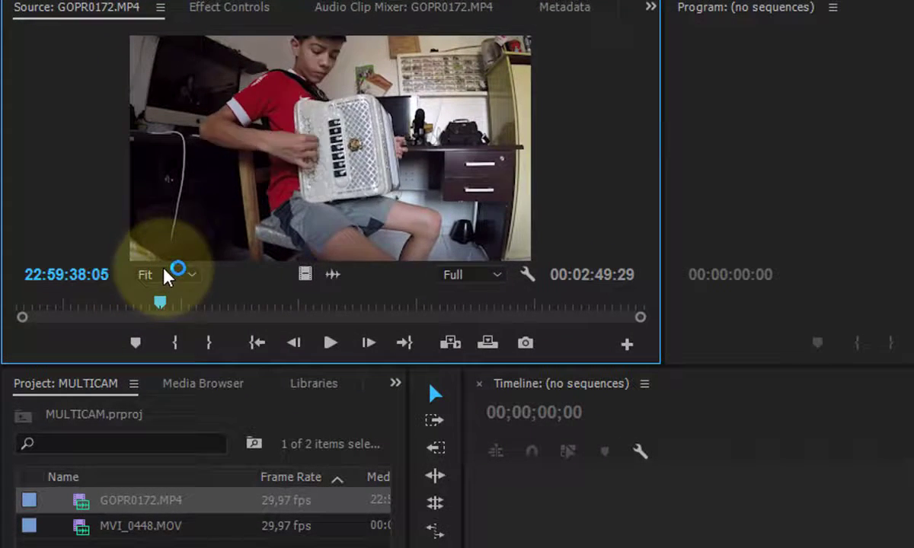
left_click_drag(116, 283, 173, 284)
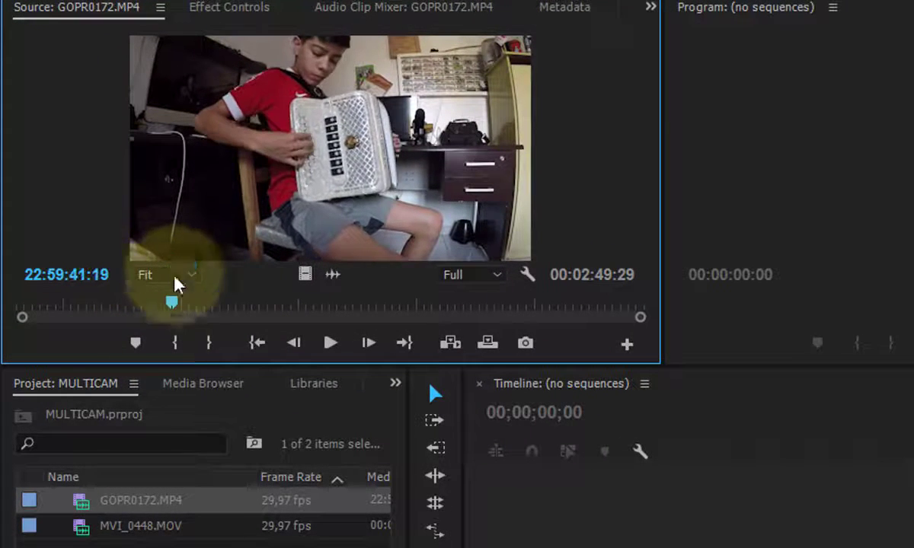
double_click(90, 527)
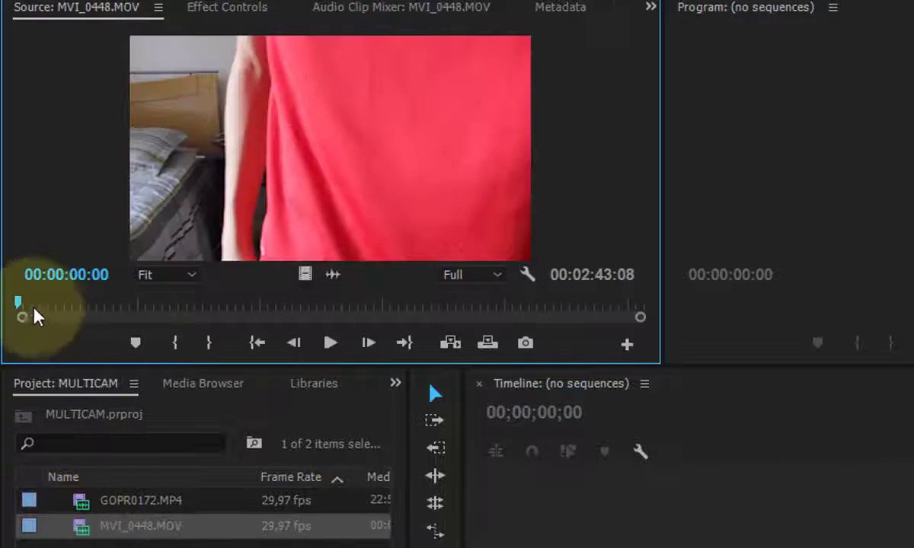
mouse_move(20, 309)
left_mouse_down()
mouse_move(164, 271)
mouse_move(245, 260)
left_mouse_up()
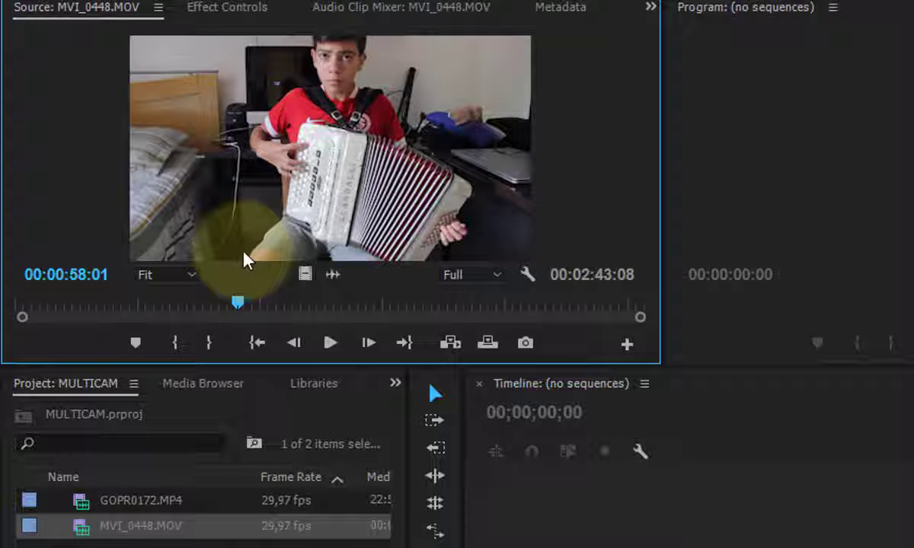
left_click_drag(243, 261, 288, 263)
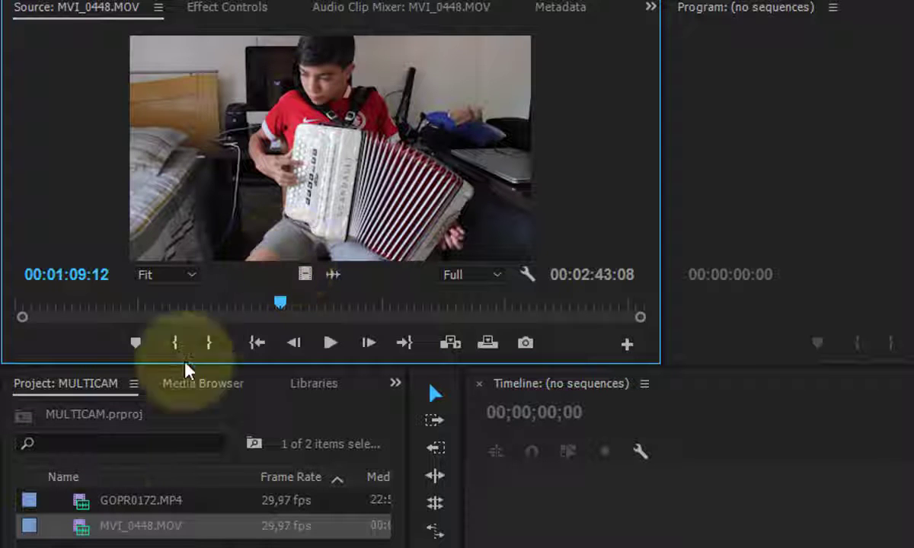
Recheck GOPR0172.MP4, reload MVI_0448.MOV for viewing, then pick GOPR0172.MP4 in the bin.
double_click(90, 500)
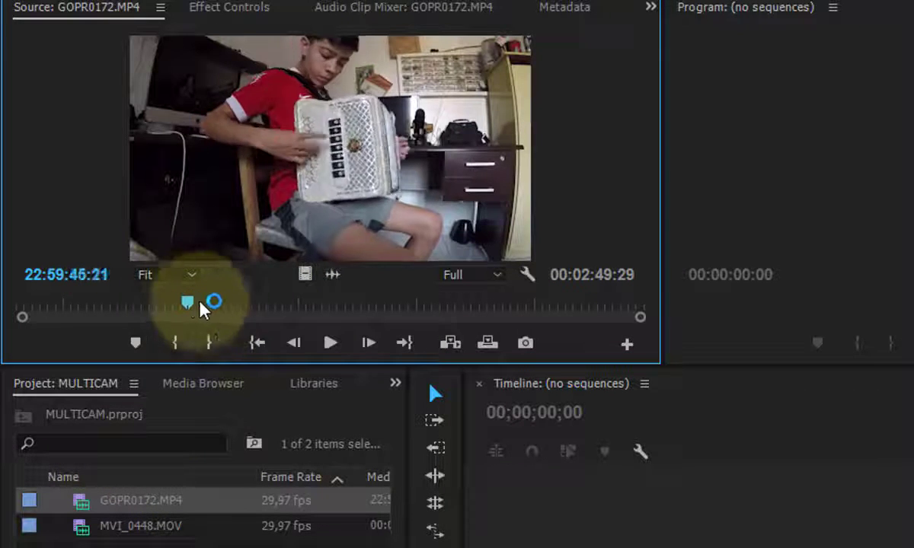
mouse_move(204, 333)
left_mouse_down()
mouse_move(261, 300)
mouse_move(365, 305)
left_mouse_up()
double_click(131, 525)
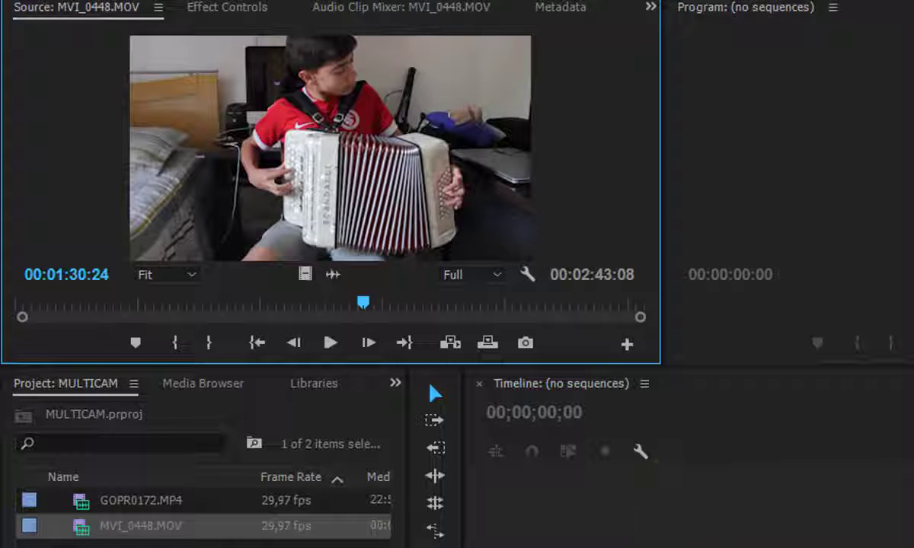
left_click(141, 543)
left_click(134, 503)
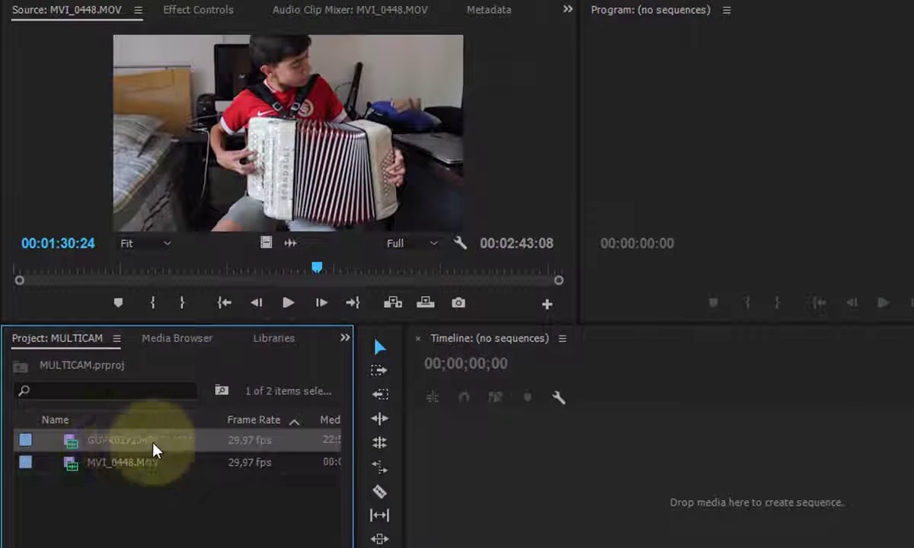
Save the MULTICAM project with Ctrl+S, then reload GOPR0172.MP4 and MVI_0448.MOV for viewing.
left_click(116, 442)
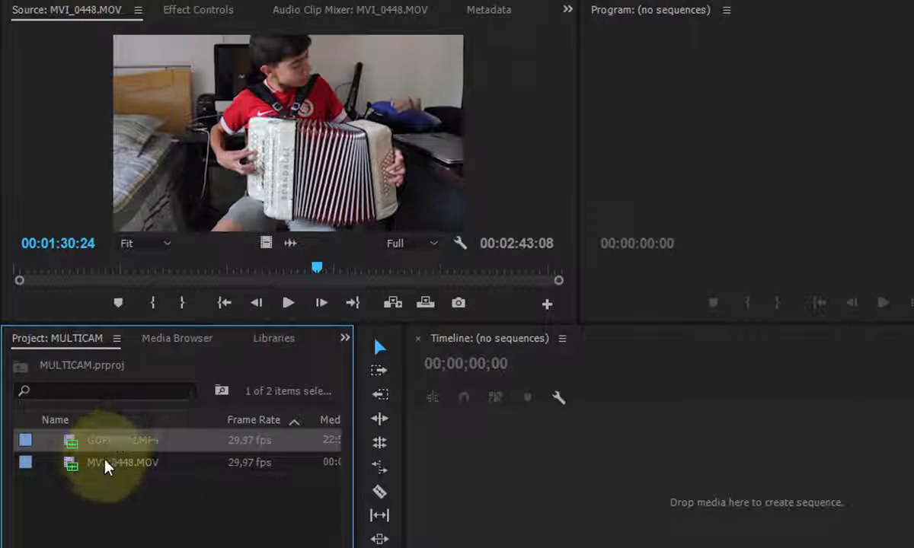
left_click(105, 465)
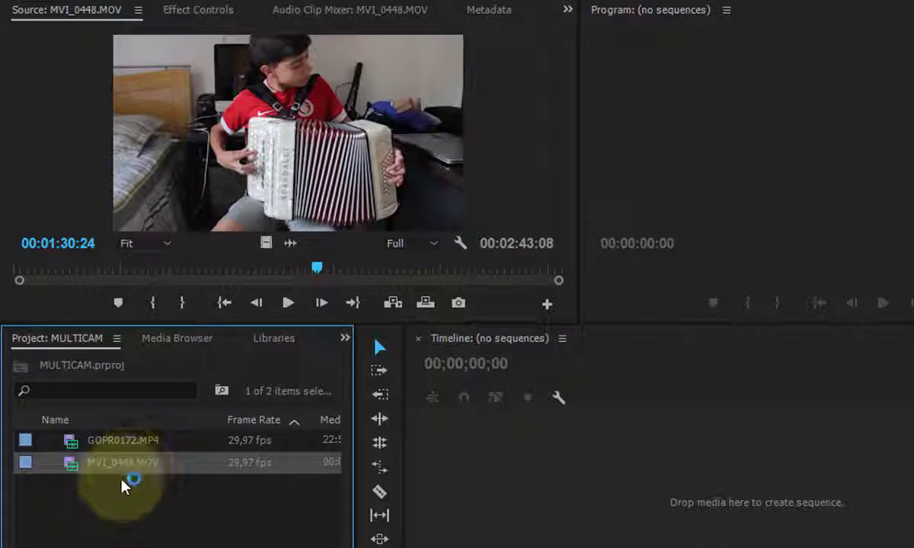
key("ctrl+s")
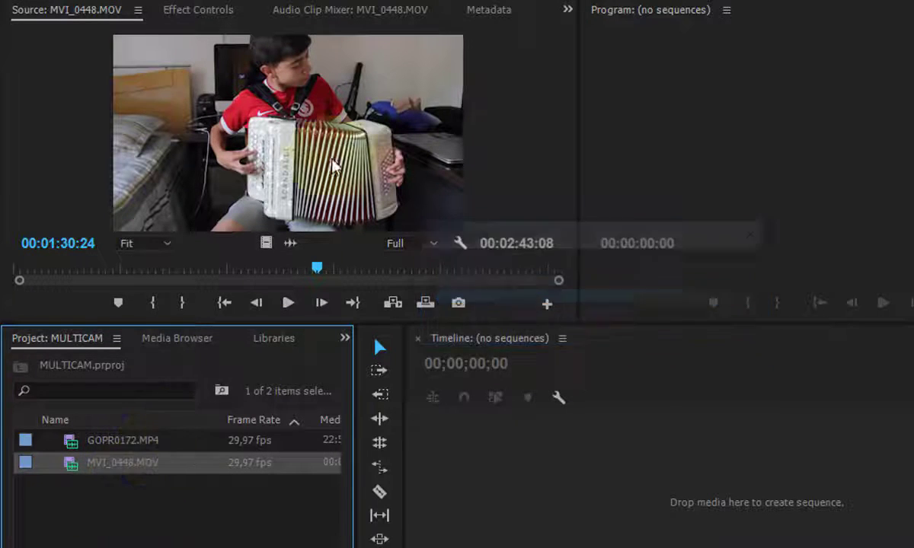
double_click(105, 448)
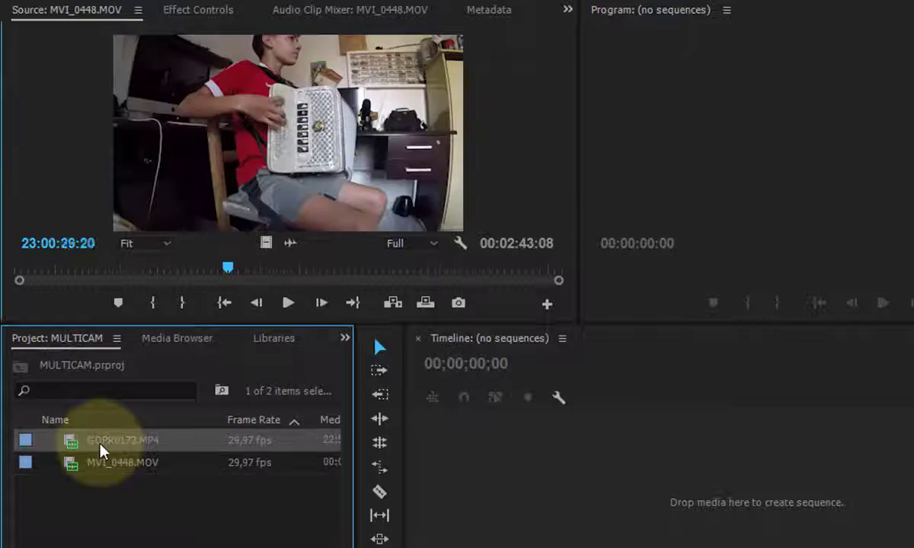
double_click(158, 466)
double_click(156, 445)
double_click(158, 466)
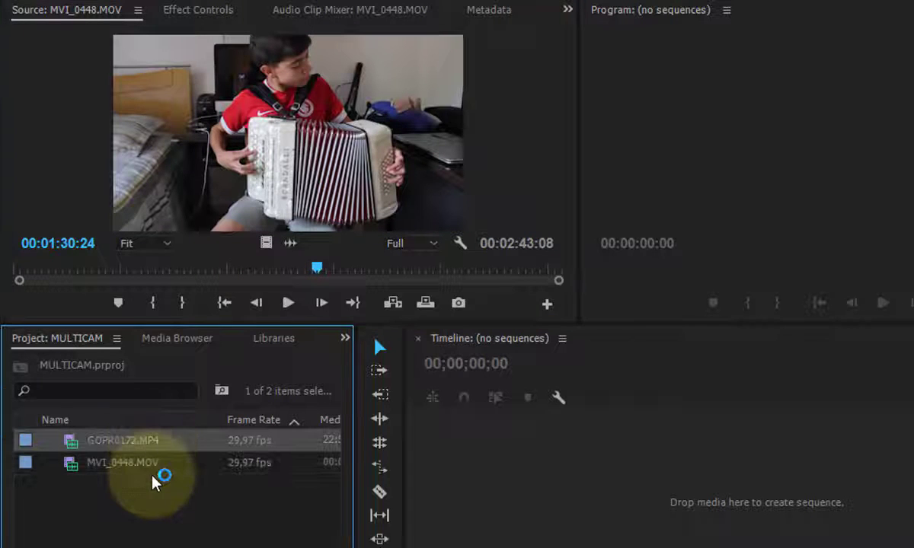
Select GOPR0172.MP4 and MVI_0448.MOV together in the Project panel.
left_click(153, 488)
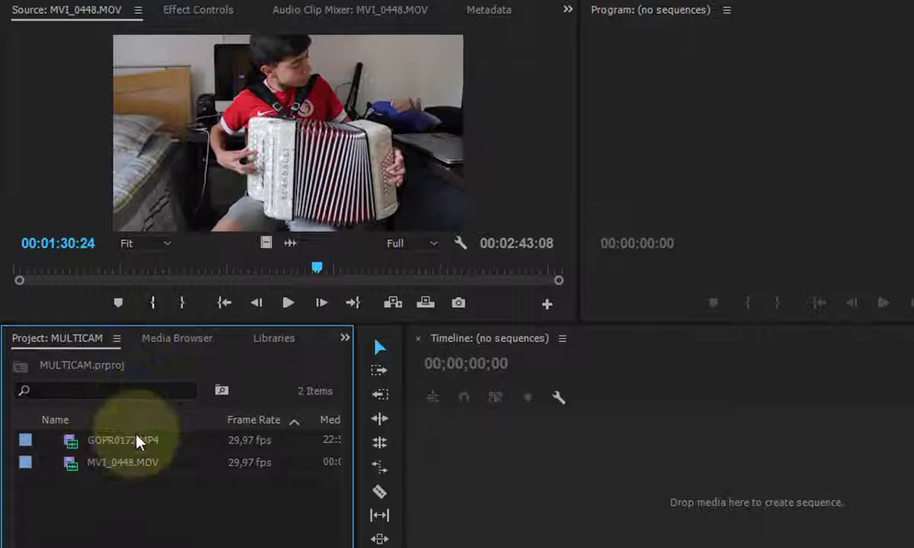
left_click_drag(145, 516, 112, 440)
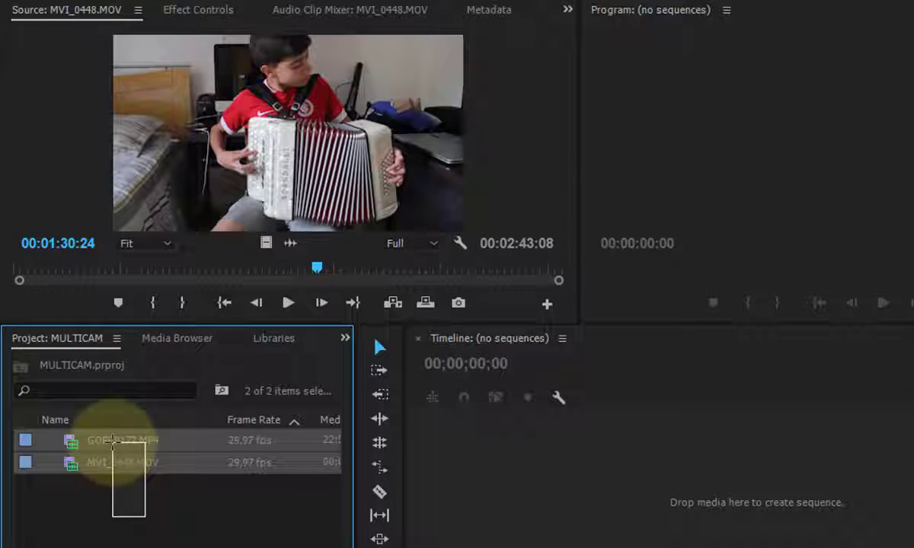
left_click_drag(137, 495, 118, 464)
left_click(133, 507)
left_click_drag(133, 506, 118, 435)
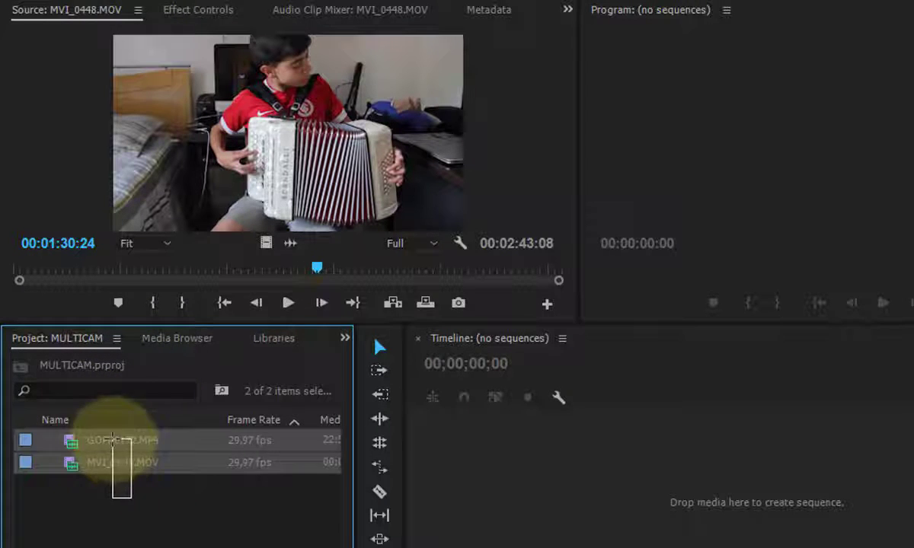
left_click_drag(133, 494, 118, 435)
left_click(127, 510)
left_click_drag(127, 510, 118, 426)
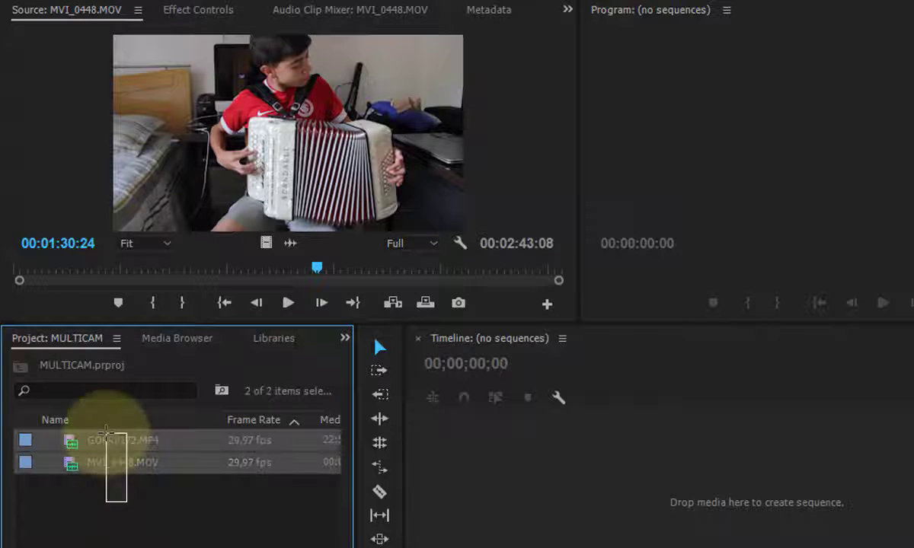
left_click_drag(118, 496, 118, 457)
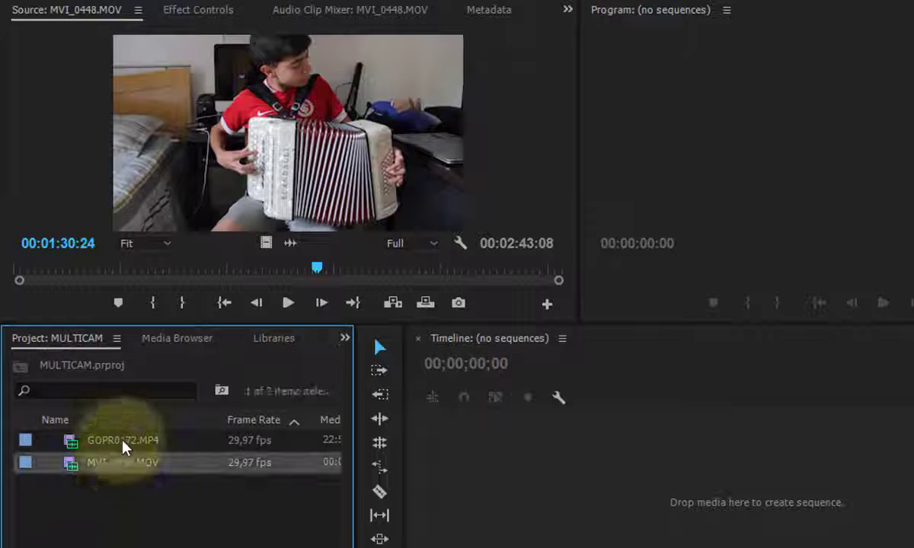
left_click(122, 442, "ctrl")
Open Create Multi-Camera Source Sequence for both clips and trim the sequence name to Multicam.
right_click(120, 446)
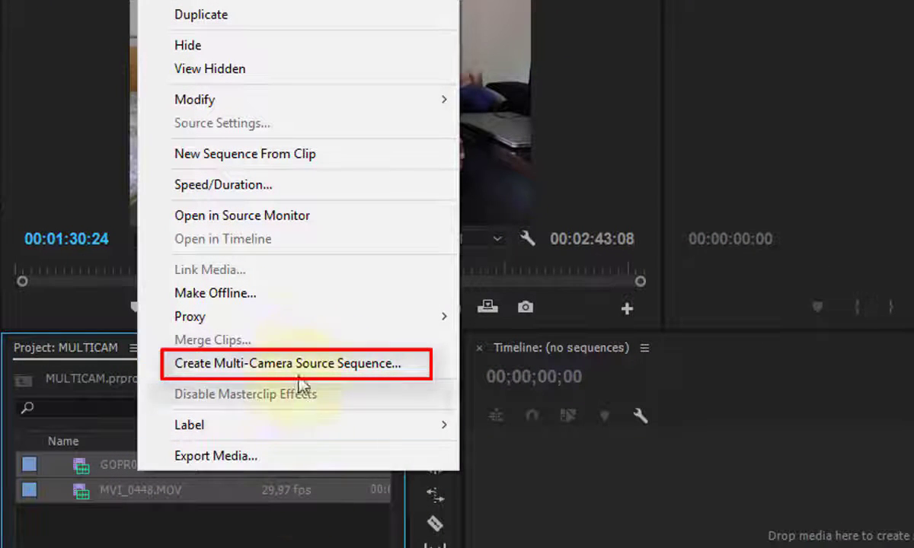
left_click(272, 366)
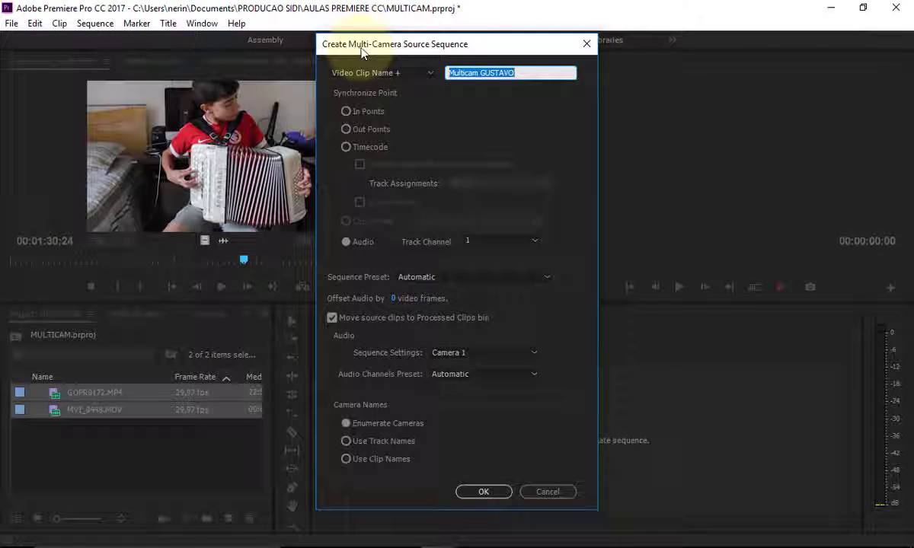
left_click_drag(500, 45, 481, 73)
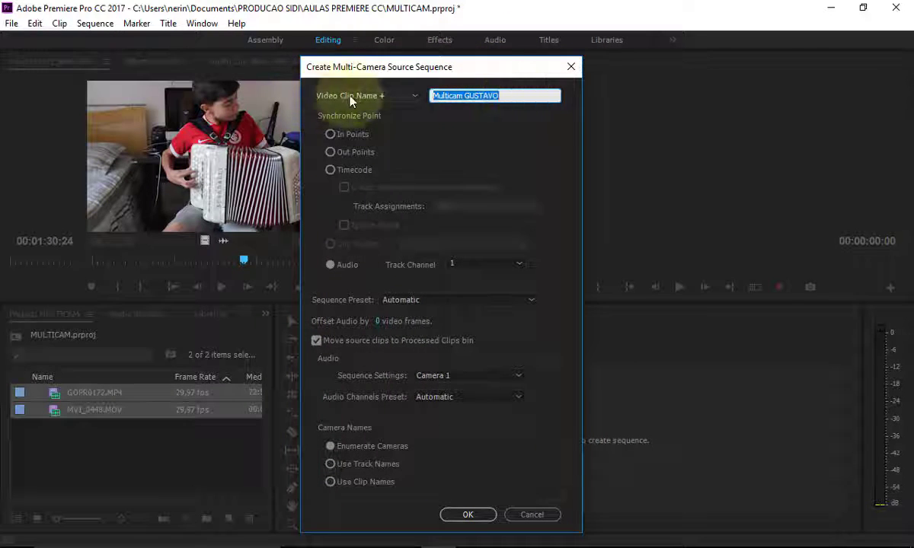
left_click(522, 94)
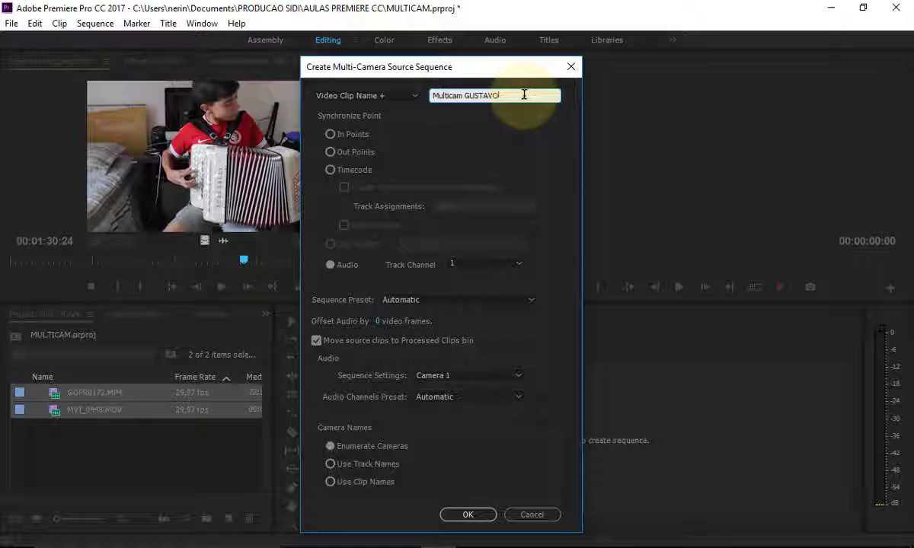
key("BackSpace")
key("BackSpace")
key("BackSpace")
key("BackSpace")
key("BackSpace")
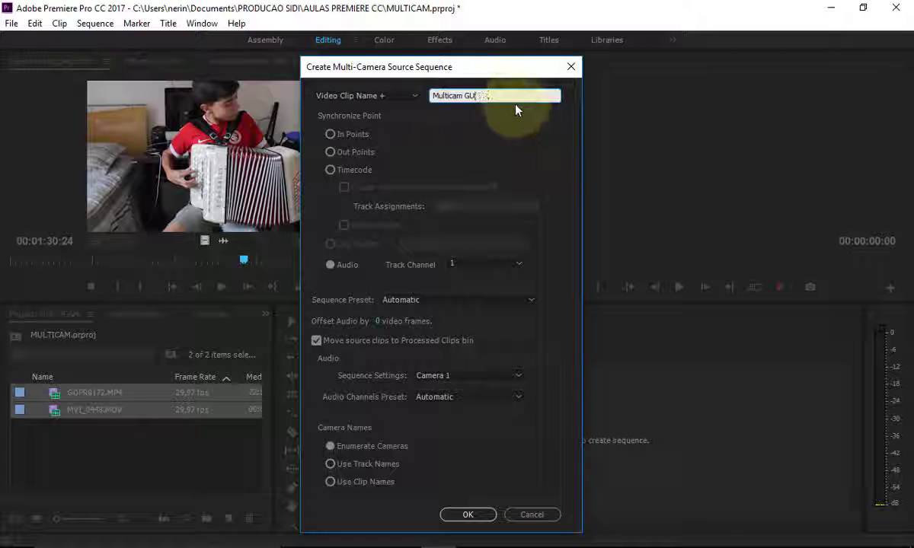
key("BackSpace")
key("BackSpace")
key("BackSpace")
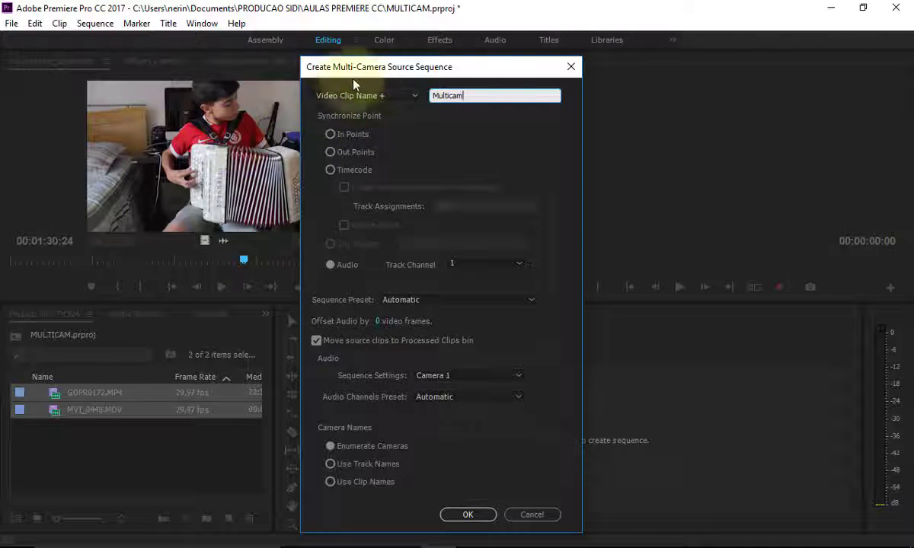
left_click_drag(353, 84, 425, 82)
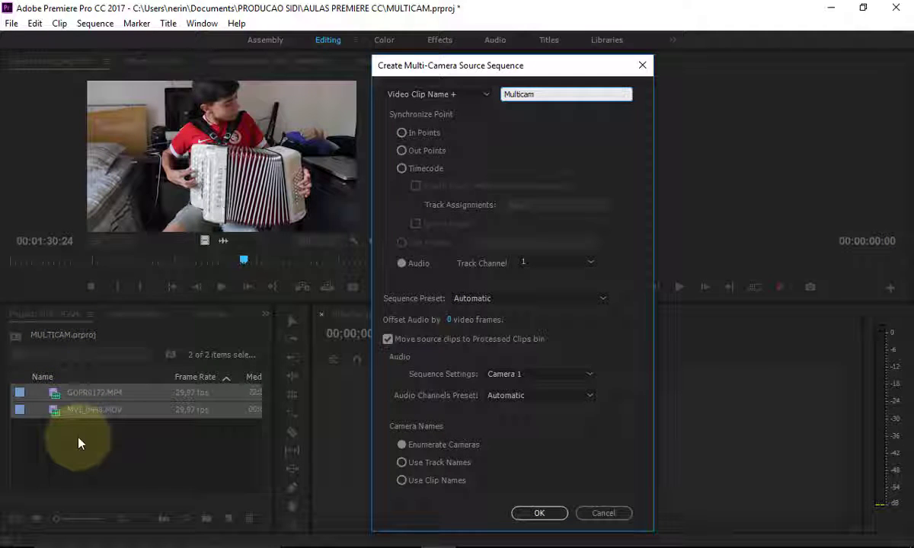
Try In Points, Timecode, then Audio sync with Track Channel 1, and cancel the dialog.
left_click(402, 133)
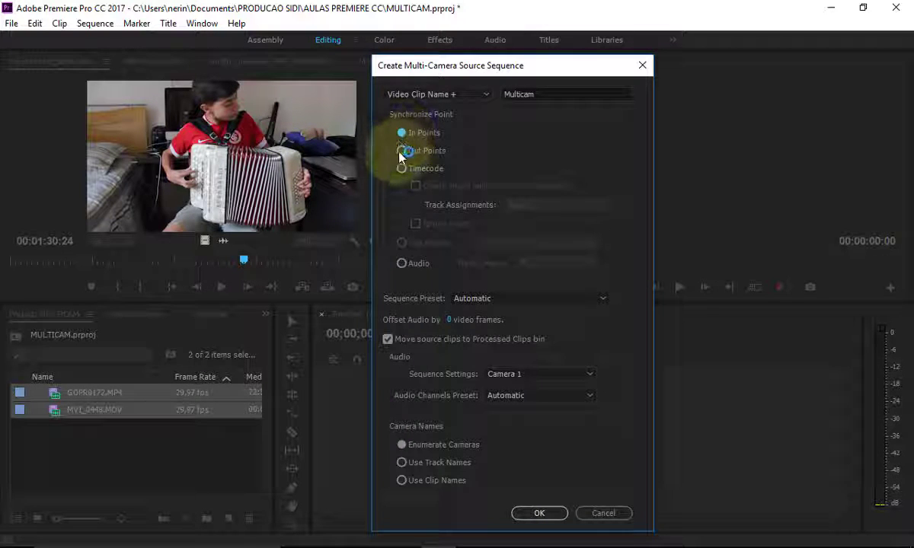
left_click(401, 169)
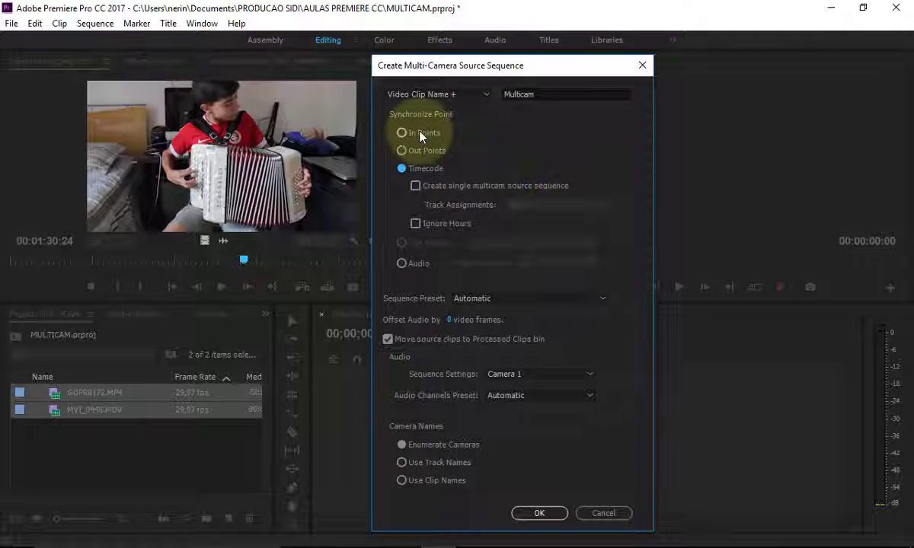
left_click(418, 263)
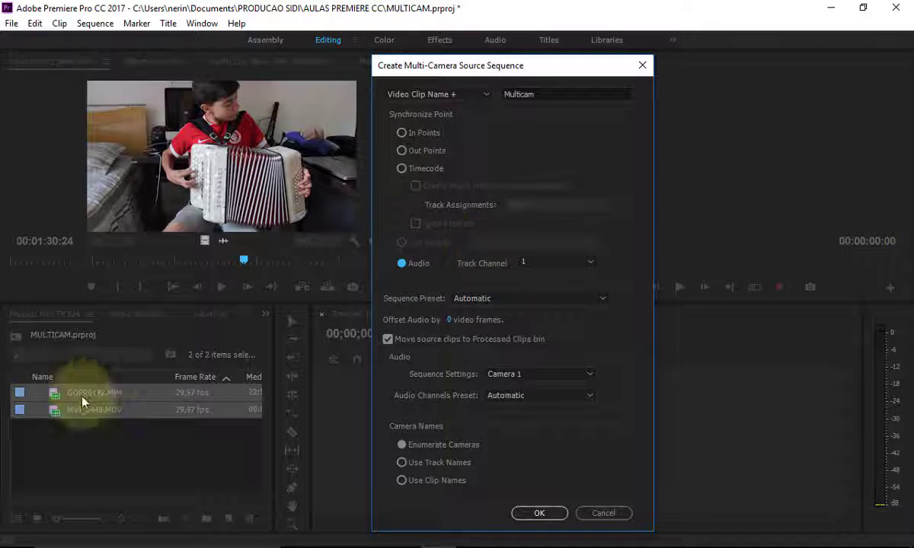
left_click(252, 204)
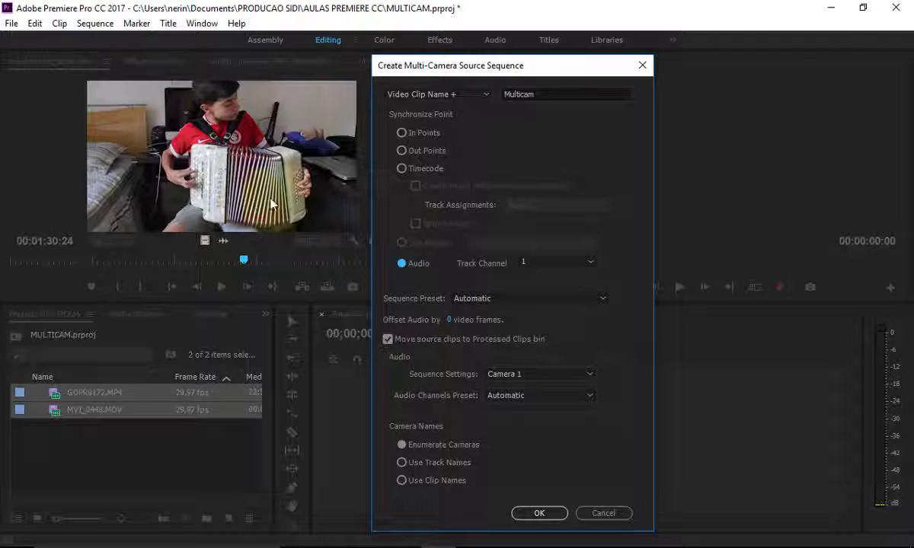
left_click(588, 263)
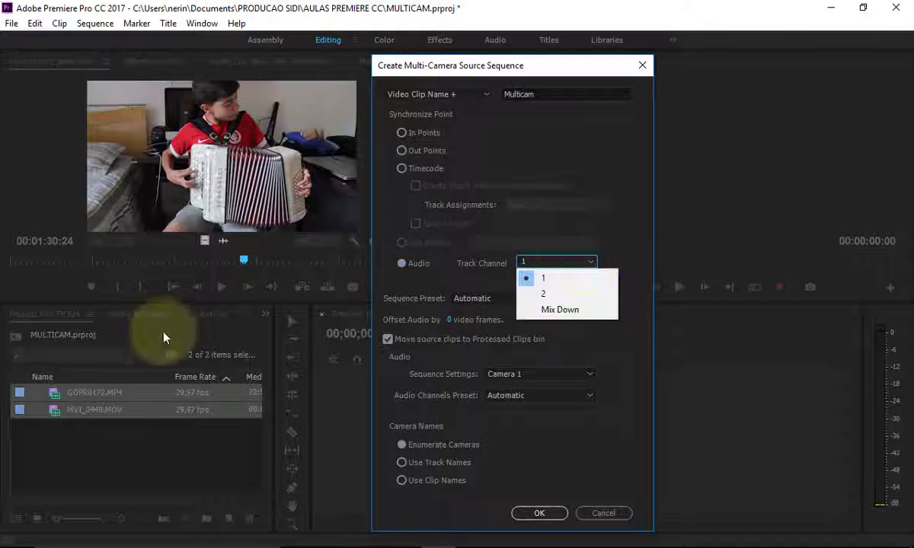
left_click(545, 272)
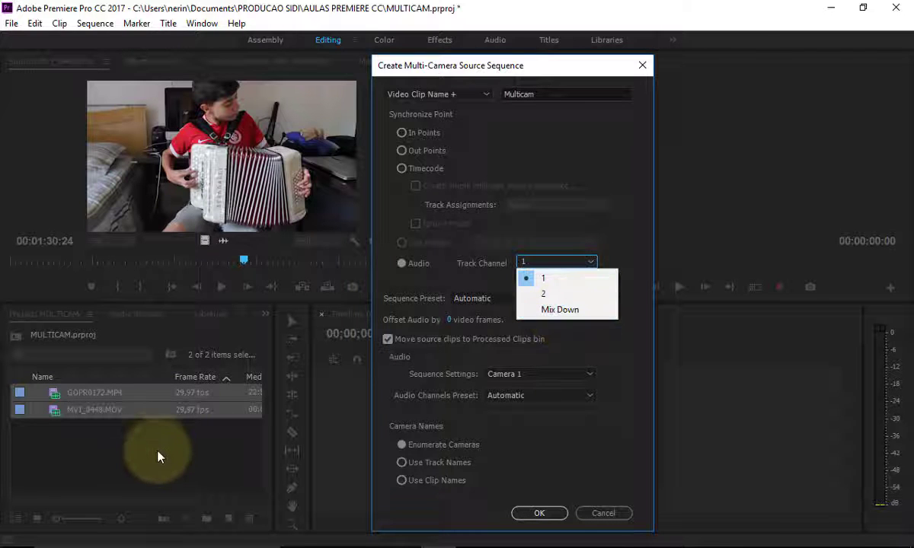
left_click(145, 420)
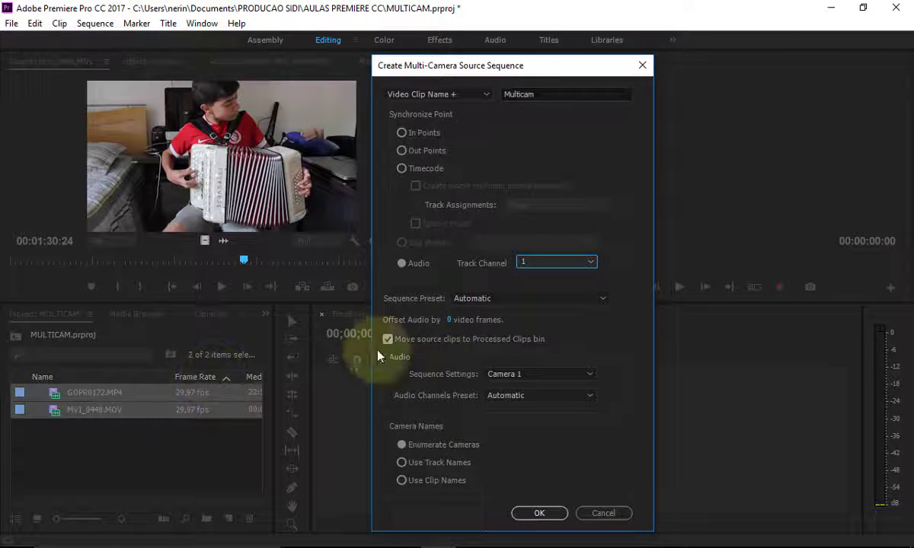
left_click(618, 511)
Load GOPR0172.MP4, raise the system volume to 53, and play it with sound.
left_click(190, 457)
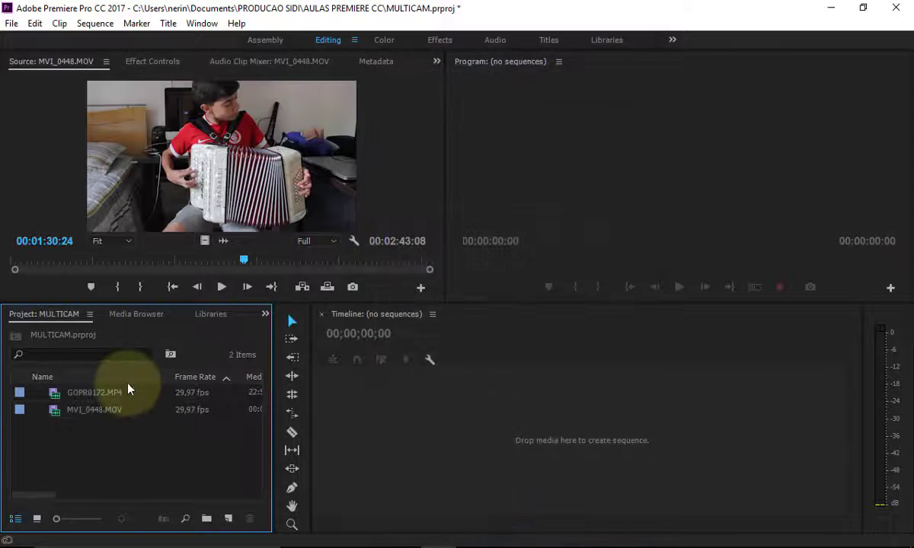
left_click(116, 393)
double_click(117, 394)
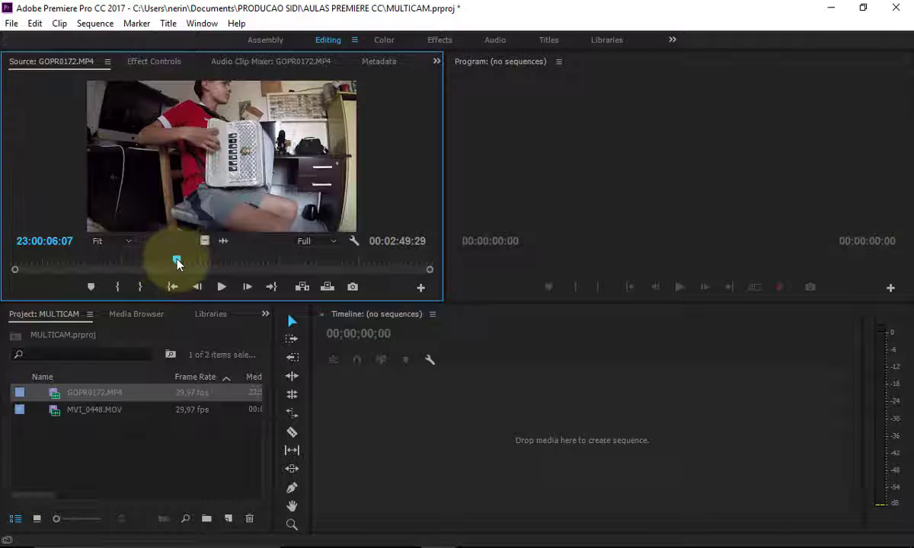
left_click_drag(177, 261, 204, 261)
mouse_move(726, 536)
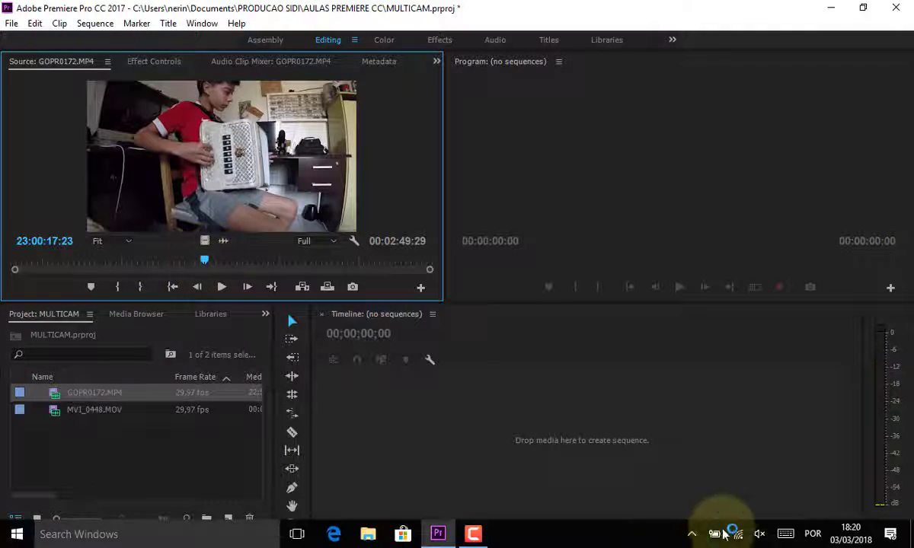
left_click(761, 536)
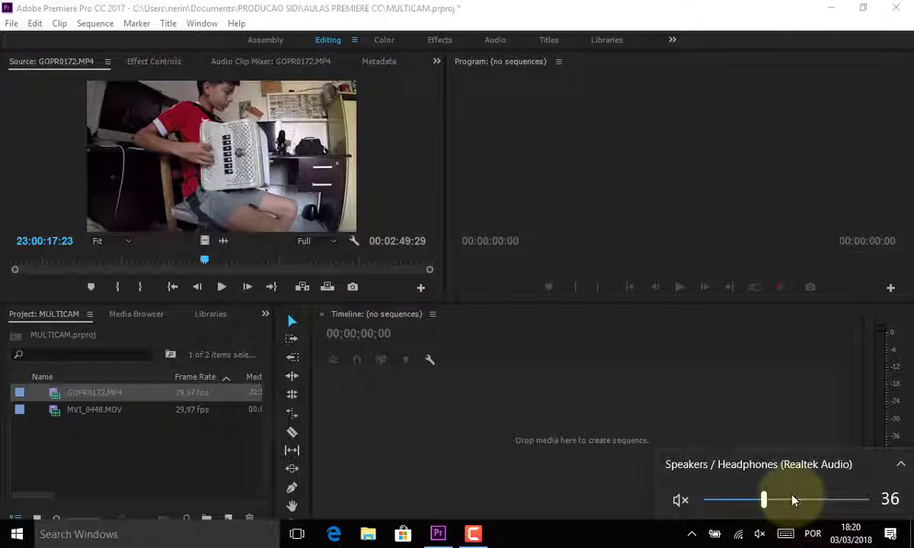
left_click(793, 499)
left_click(222, 288)
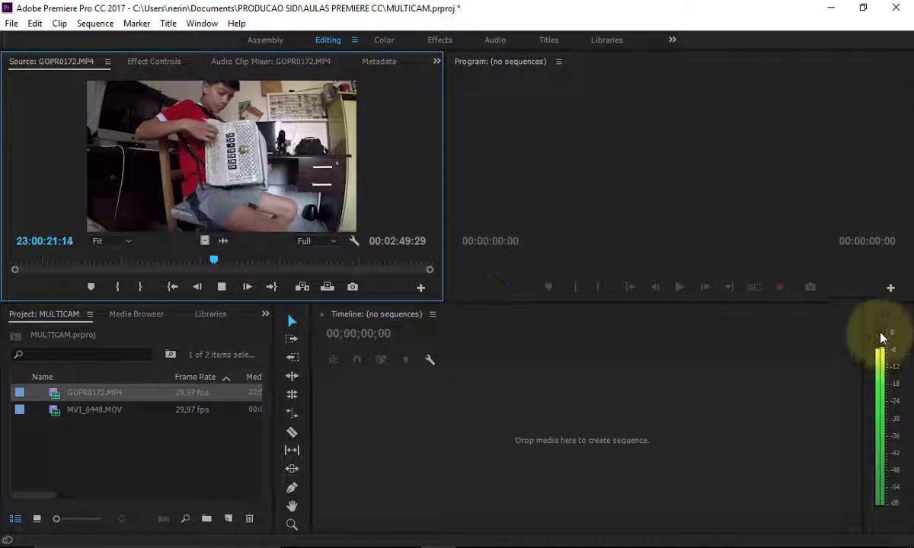
left_click(221, 288)
Play MVI_0448.MOV with sound, stopping at 01:37:10, then select both camera clips.
double_click(58, 409)
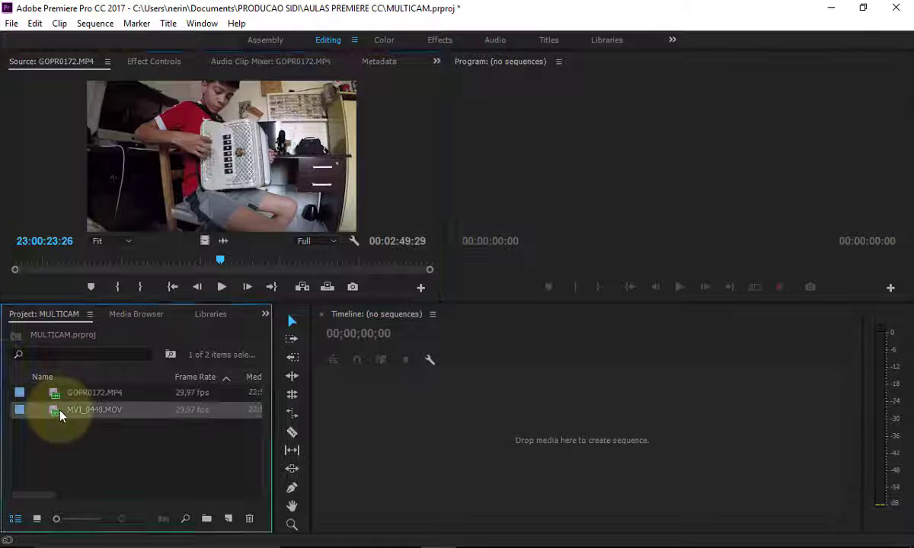
left_click(222, 287)
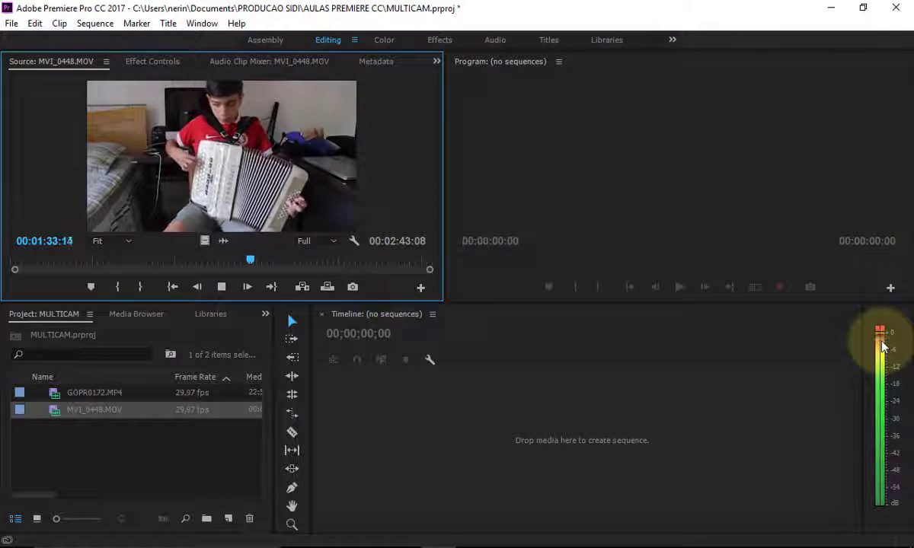
left_click(222, 287)
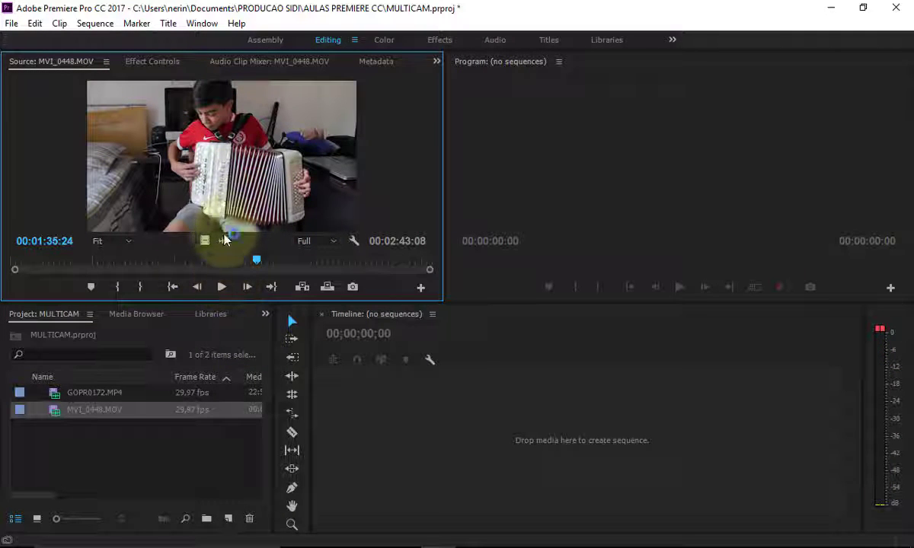
left_click(67, 405)
double_click(68, 392)
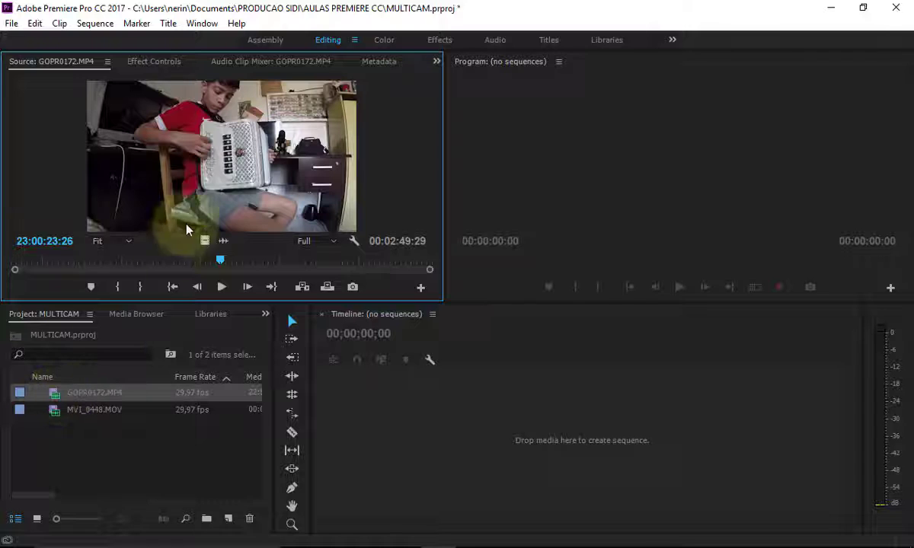
double_click(72, 409)
left_click(222, 287)
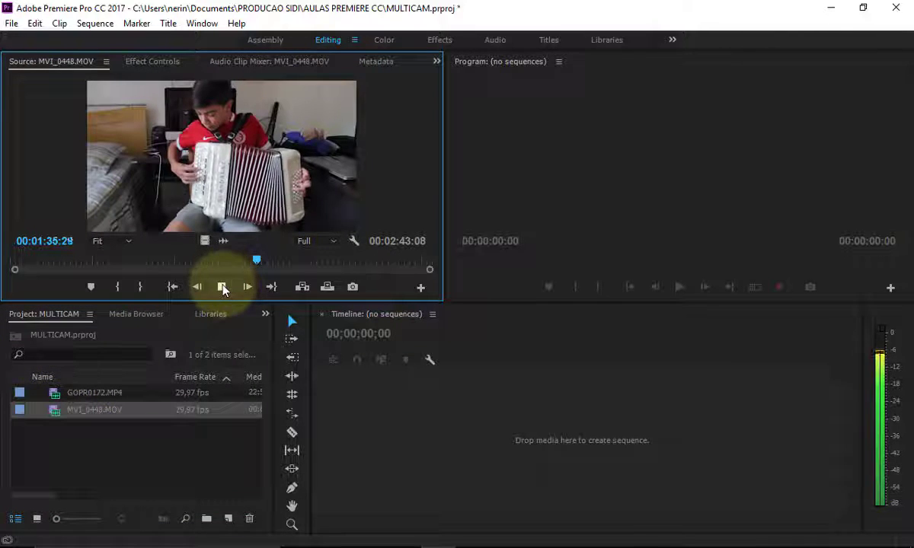
left_click(222, 287)
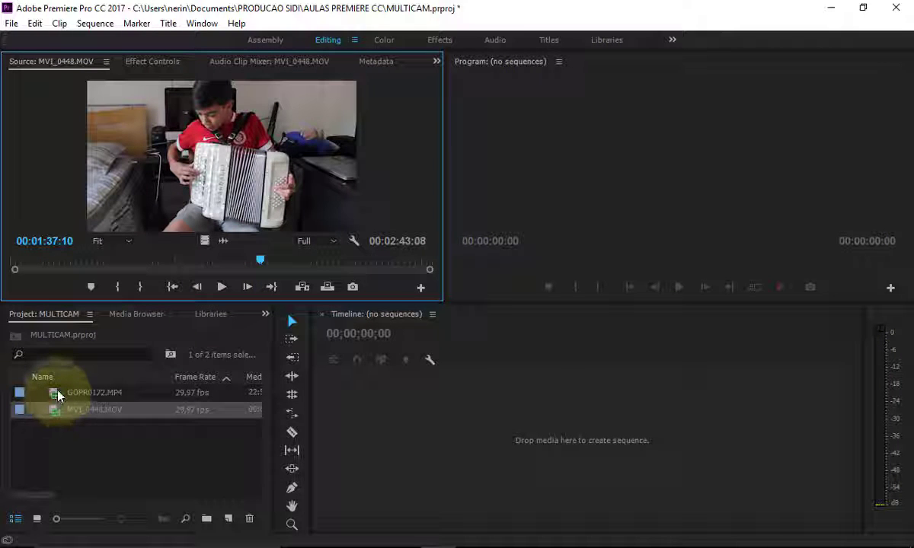
mouse_move(57, 394)
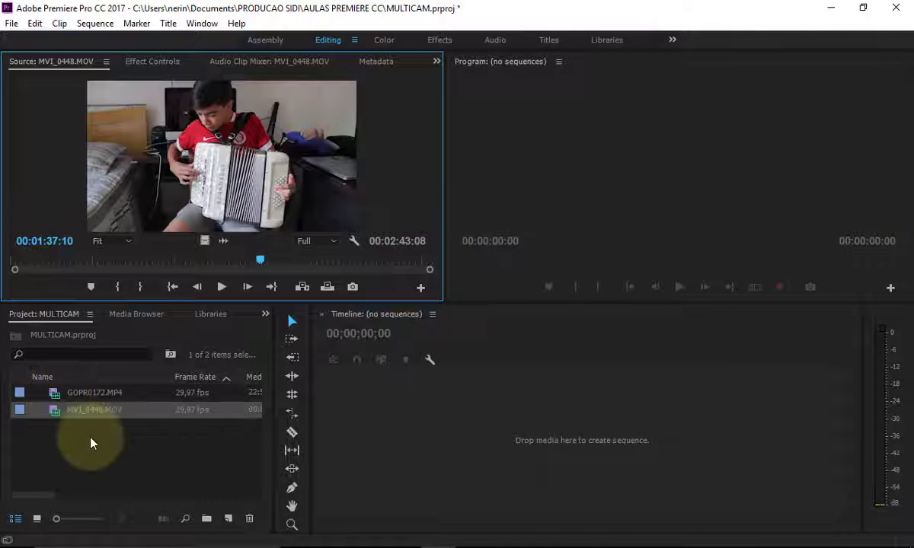
left_click_drag(90, 438, 77, 396)
Create an Audio-synced multi-camera source sequence on Track Channel 2 with the Automatic preset.
right_click(84, 397)
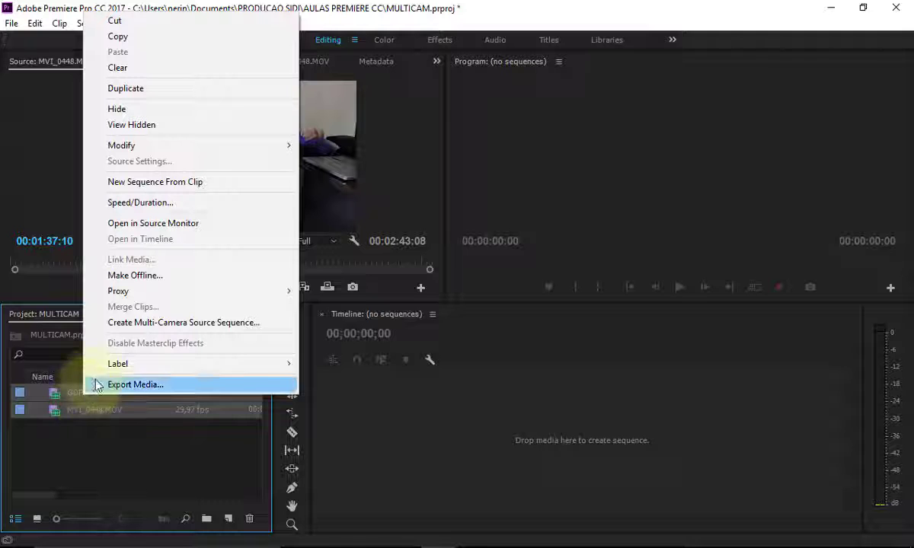
left_click(155, 323)
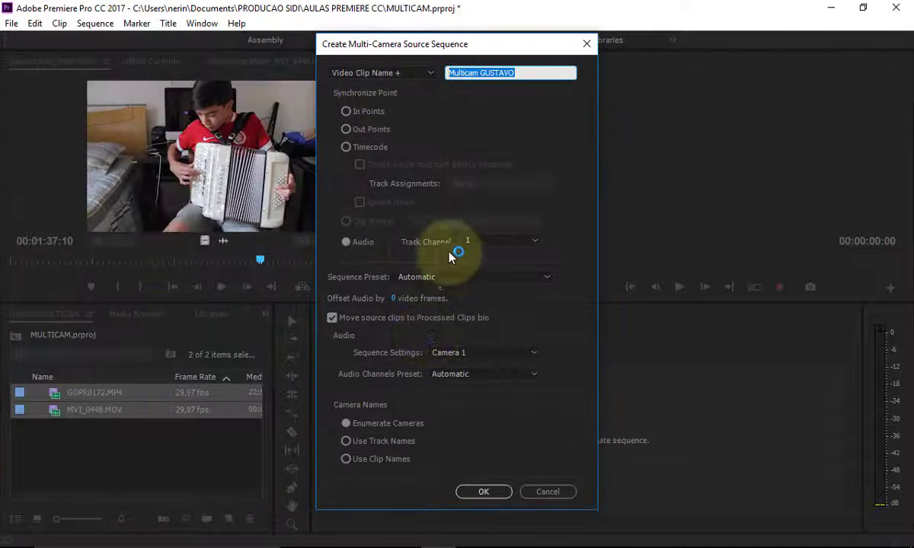
left_click(347, 242)
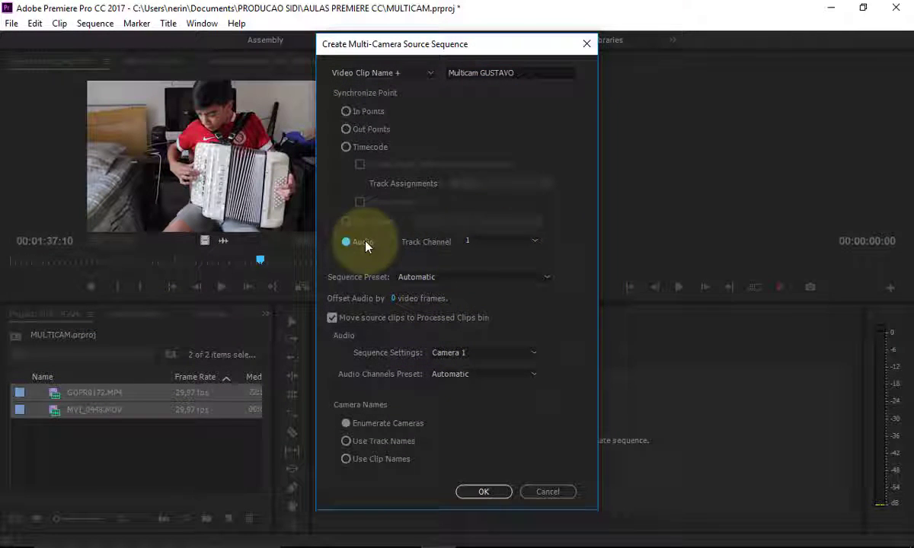
left_click(523, 242)
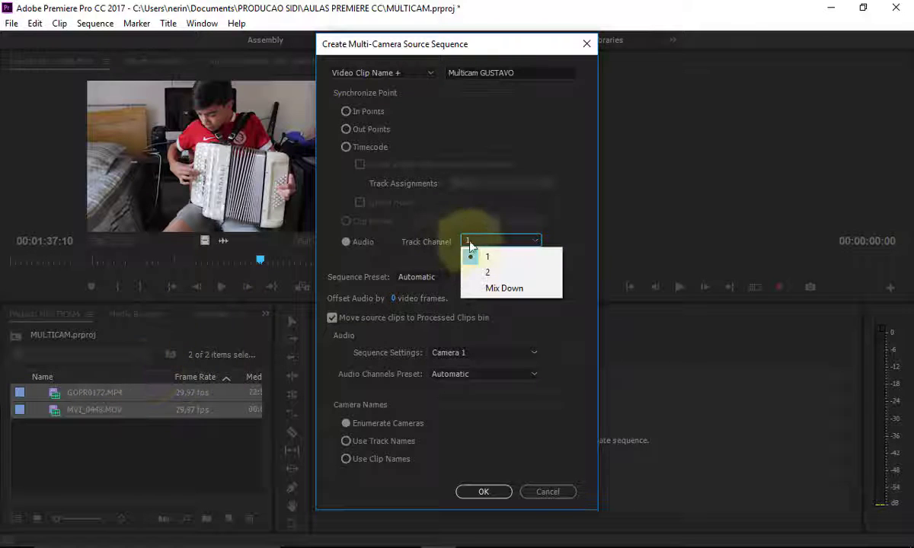
left_click(492, 264)
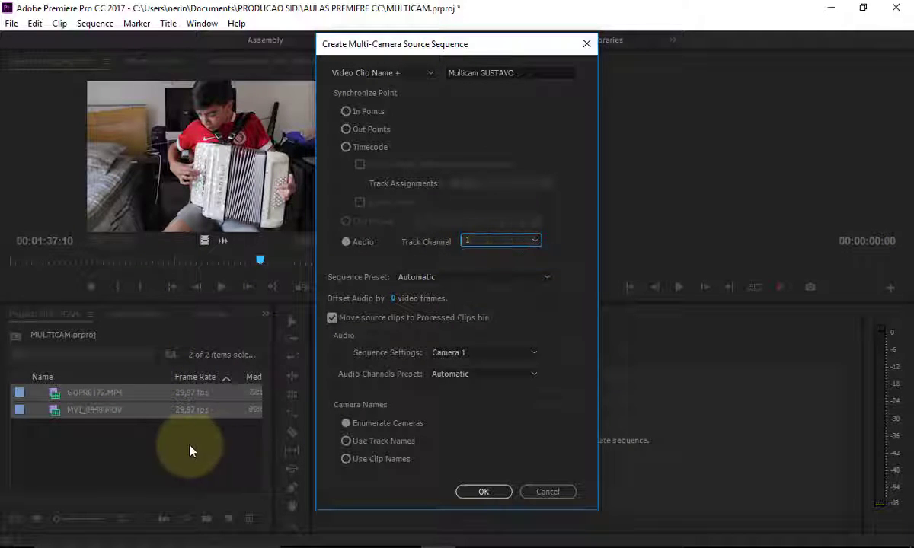
left_click(480, 242)
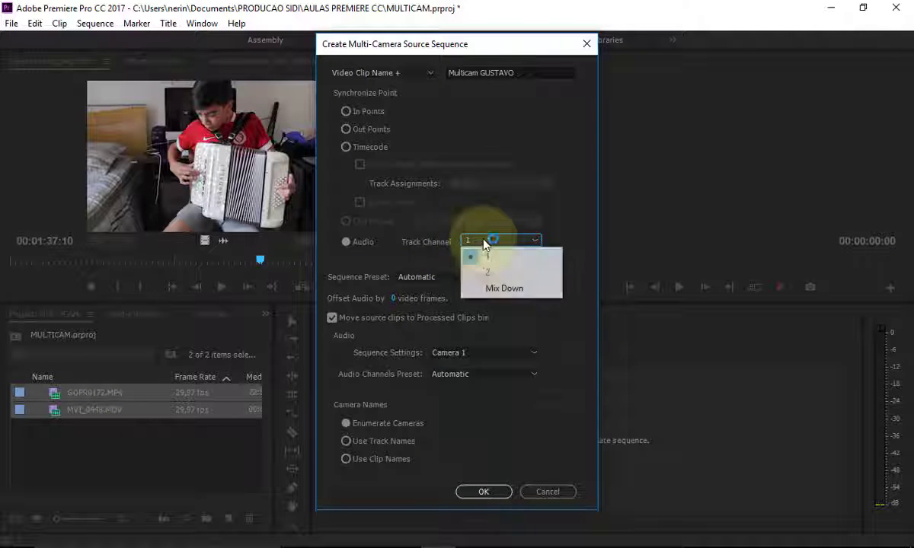
left_click(488, 274)
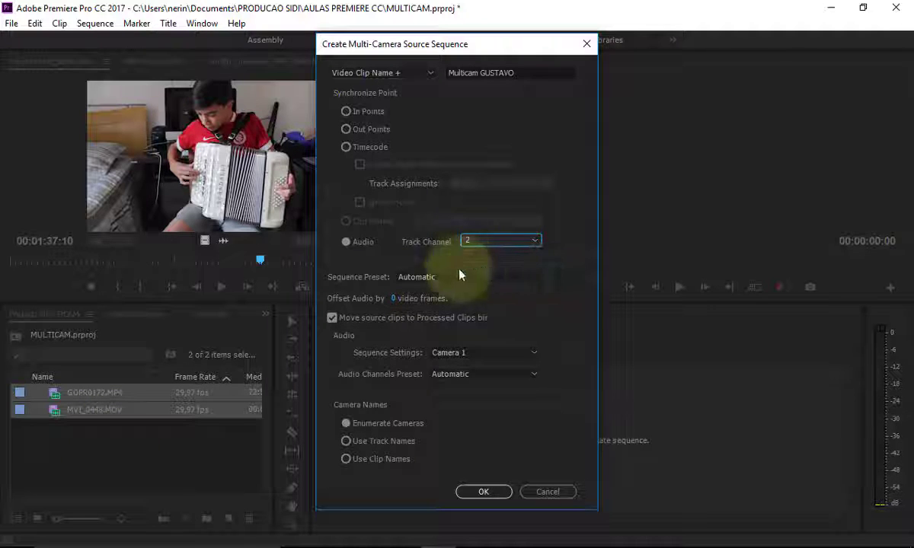
left_click(503, 280)
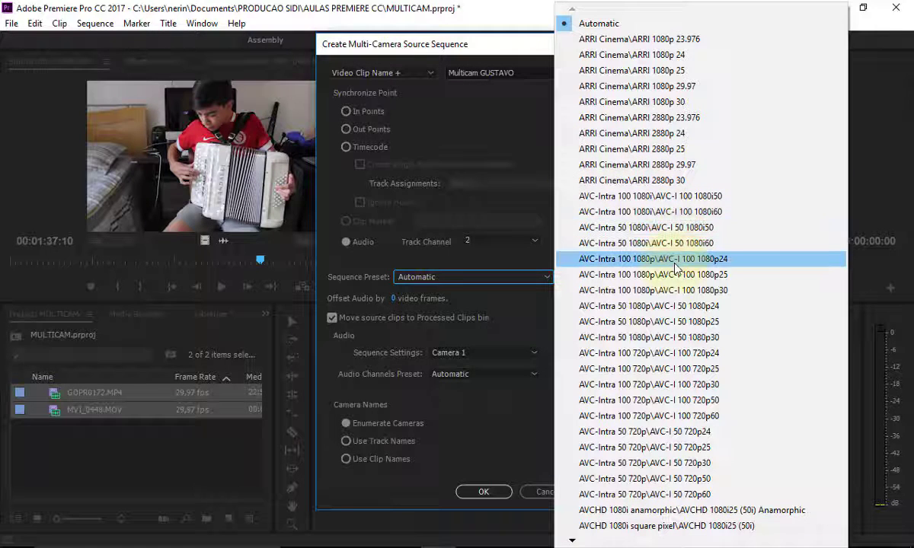
left_click(487, 282)
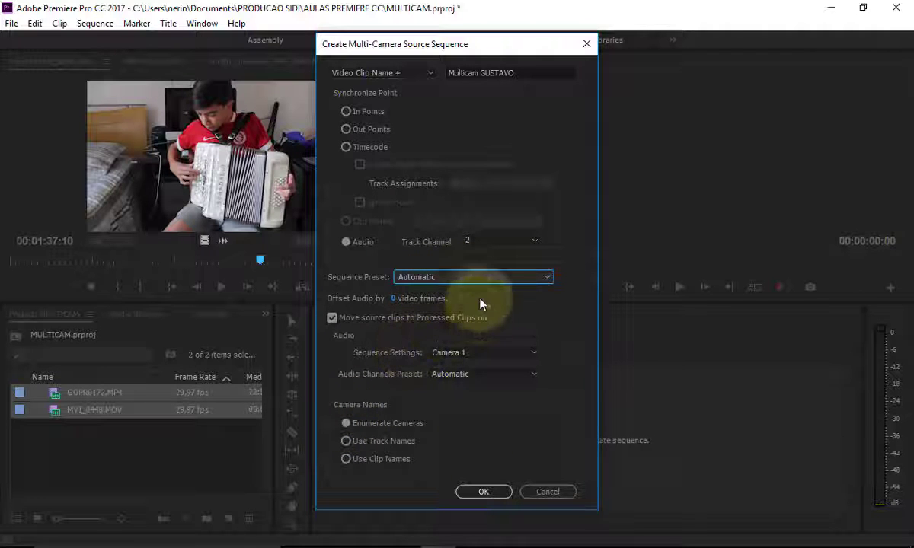
left_click(503, 492)
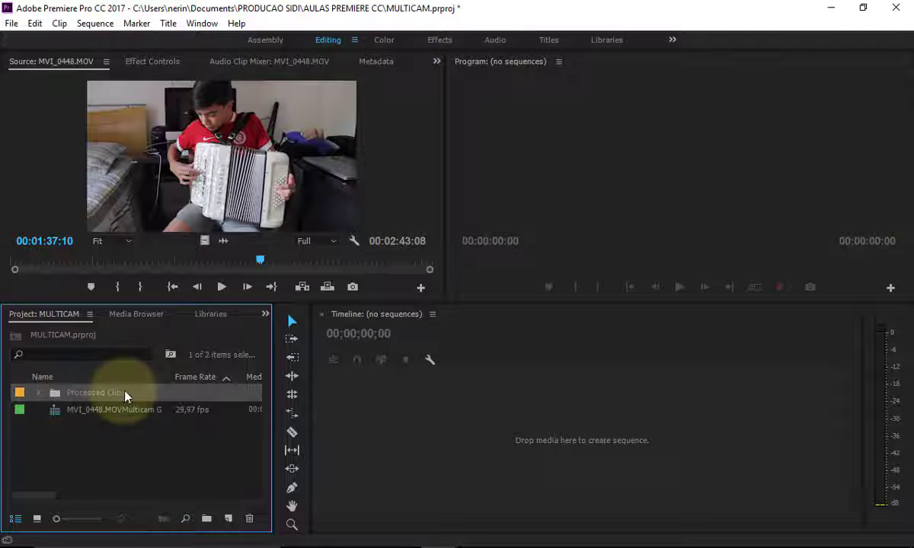
Check the Processed Clips bin, then widen the Name column to show the multicam sequence's full name.
double_click(57, 393)
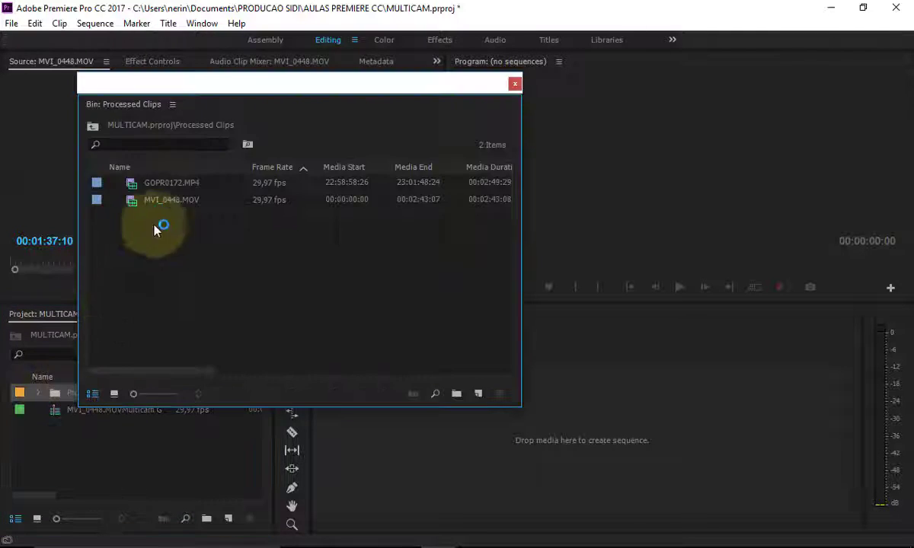
left_click(514, 83)
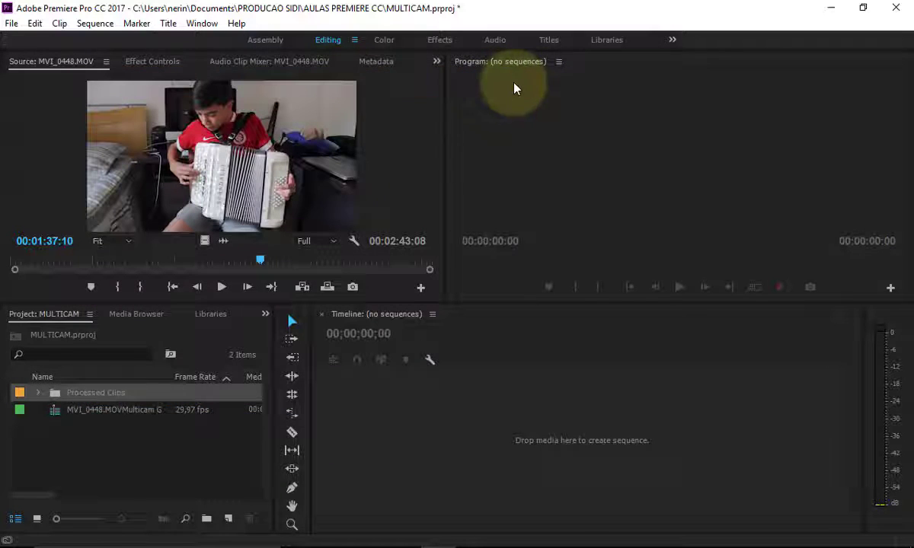
left_click(131, 449)
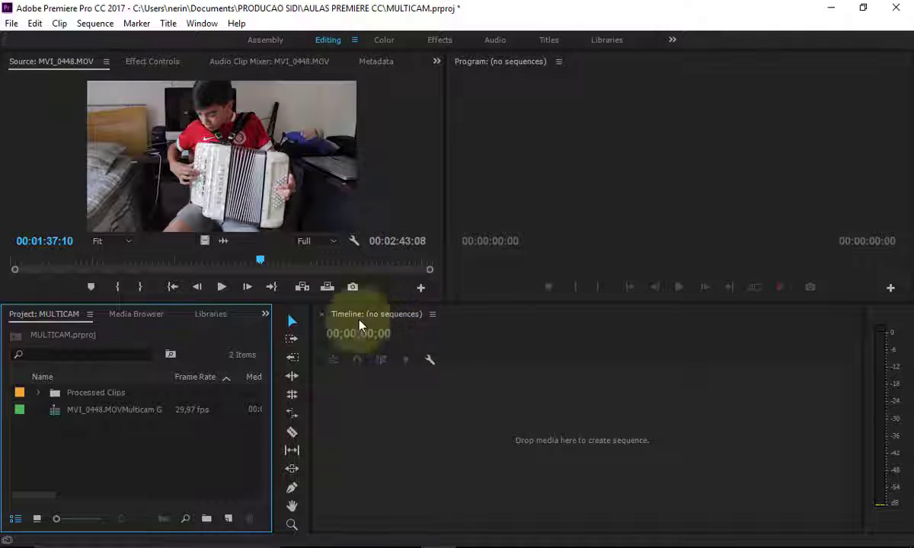
left_click(66, 412)
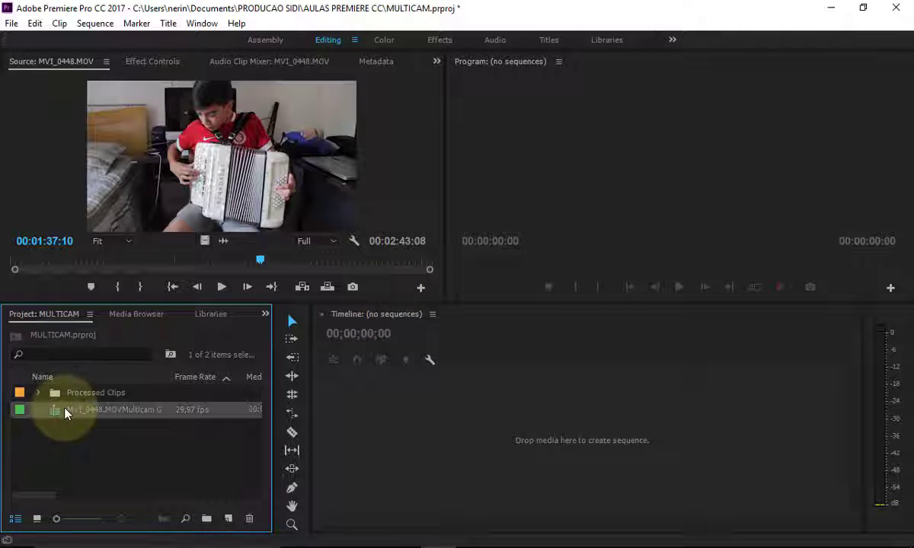
left_click_drag(66, 412, 98, 392)
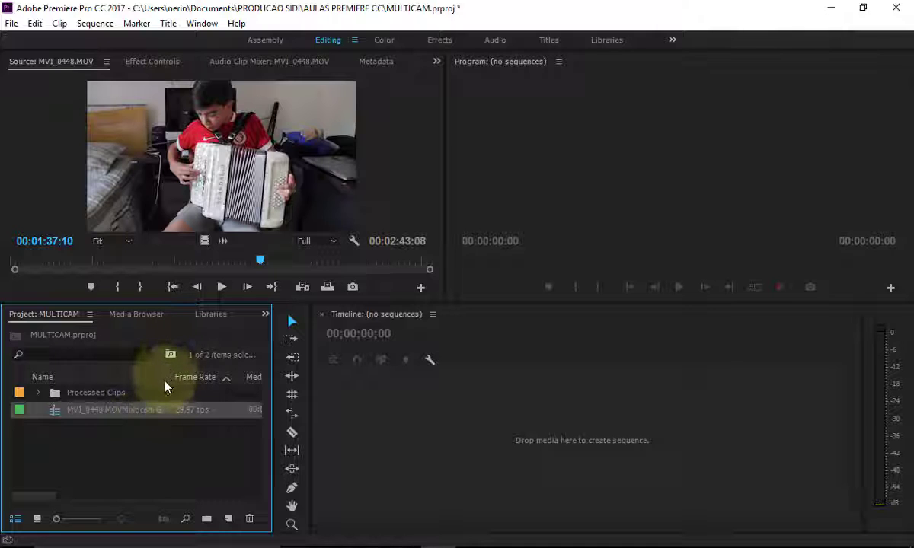
mouse_move(171, 377)
left_mouse_down()
mouse_move(250, 373)
mouse_move(205, 370)
left_mouse_up()
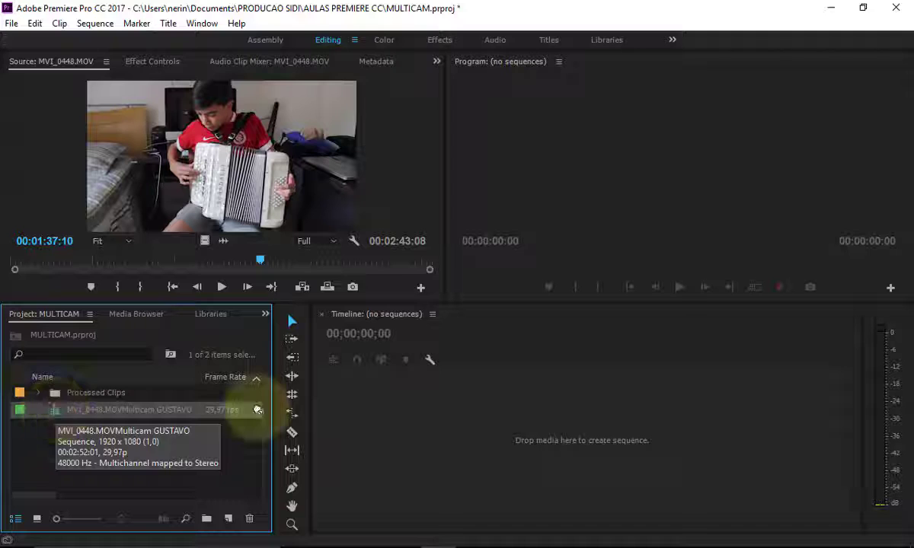
left_click_drag(57, 415, 470, 417)
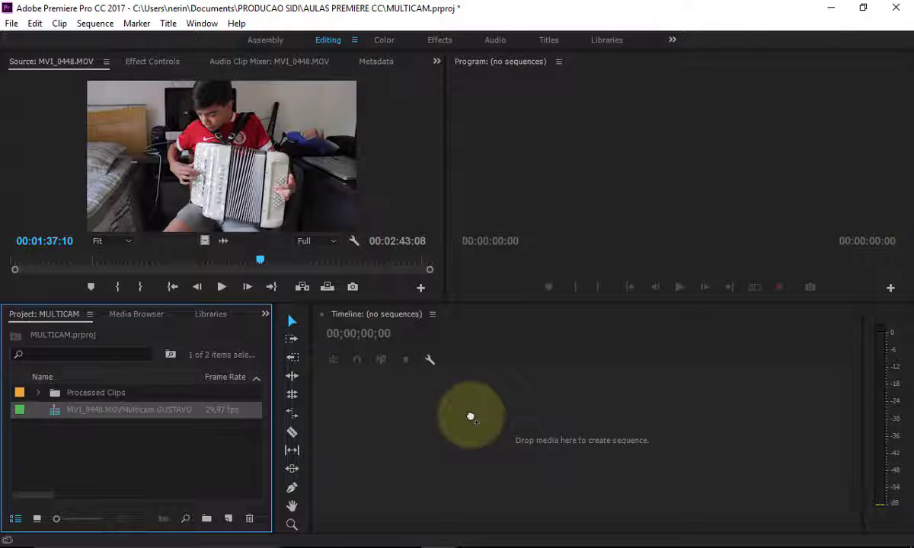
Drop the multicam clip on the empty timeline to create MVI_0448, preview it, then delete its clips.
left_click_drag(470, 418, 474, 418)
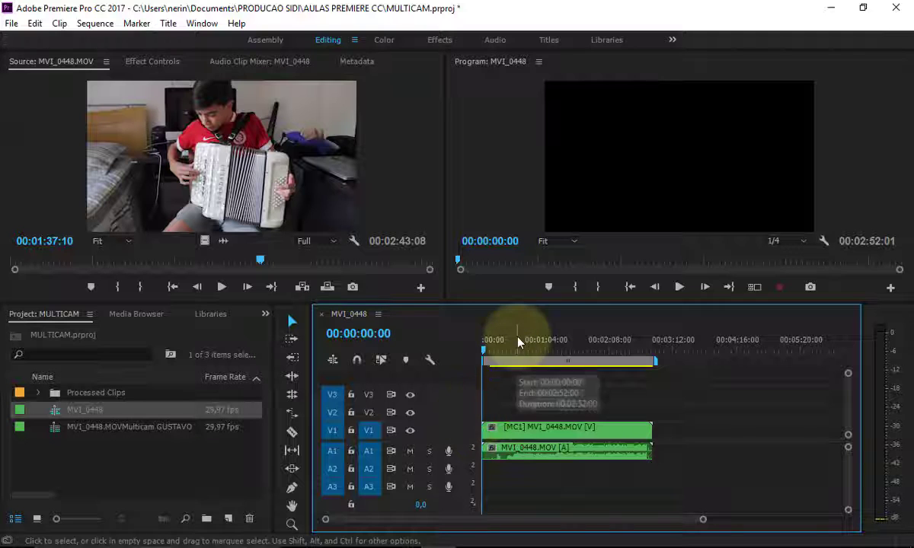
mouse_move(486, 351)
left_mouse_down()
mouse_move(567, 350)
mouse_move(500, 360)
left_mouse_up()
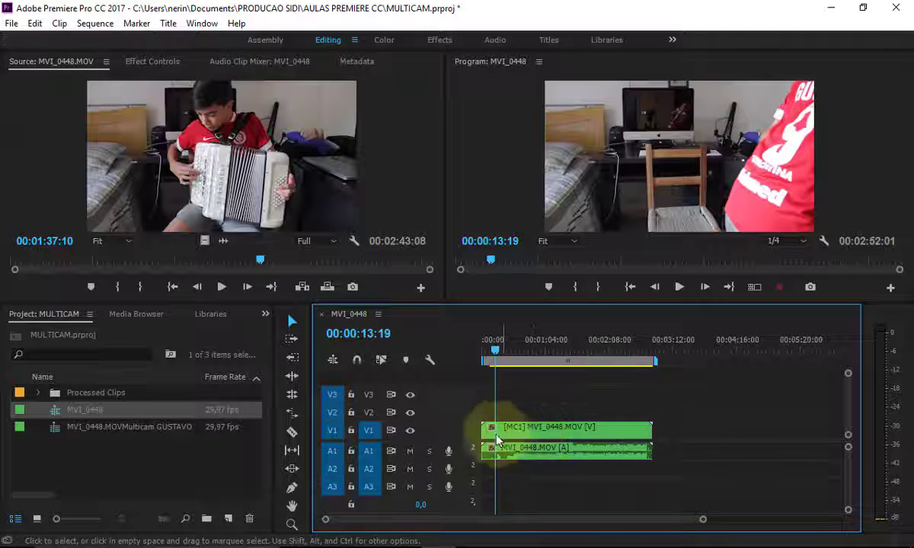
left_click_drag(574, 408, 520, 466)
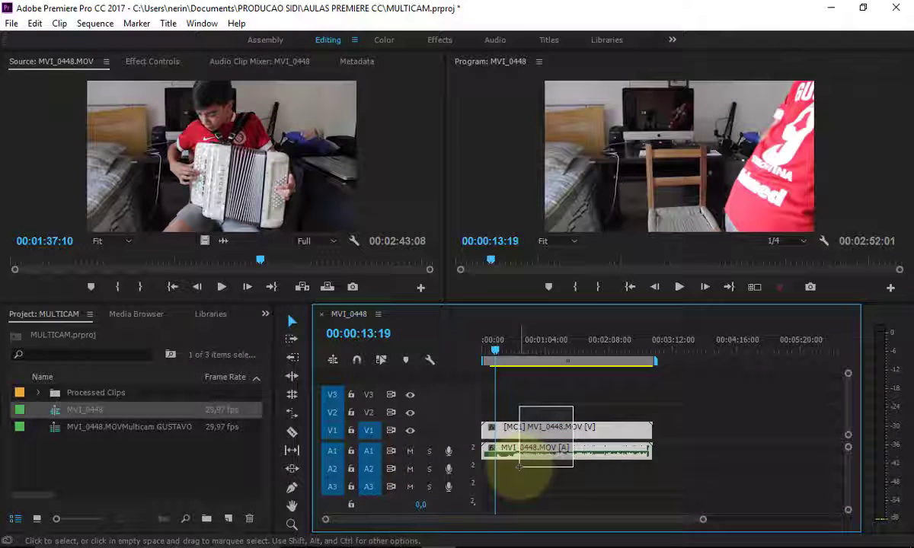
key("Delete")
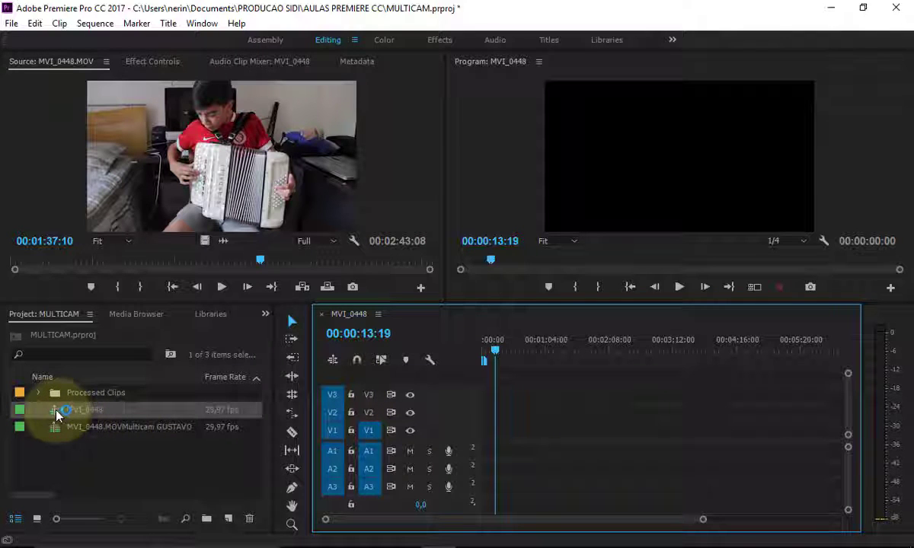
Toggle the nested-sequence insert option and drag the multicam sequence onto the timeline again.
left_click(333, 362)
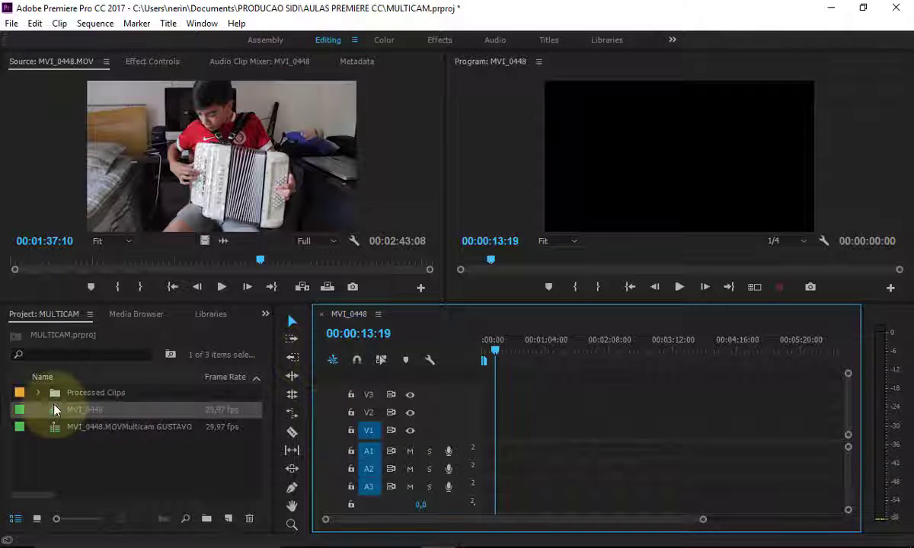
mouse_move(55, 409)
left_mouse_down()
mouse_move(503, 441)
mouse_move(520, 426)
mouse_move(522, 454)
left_mouse_up()
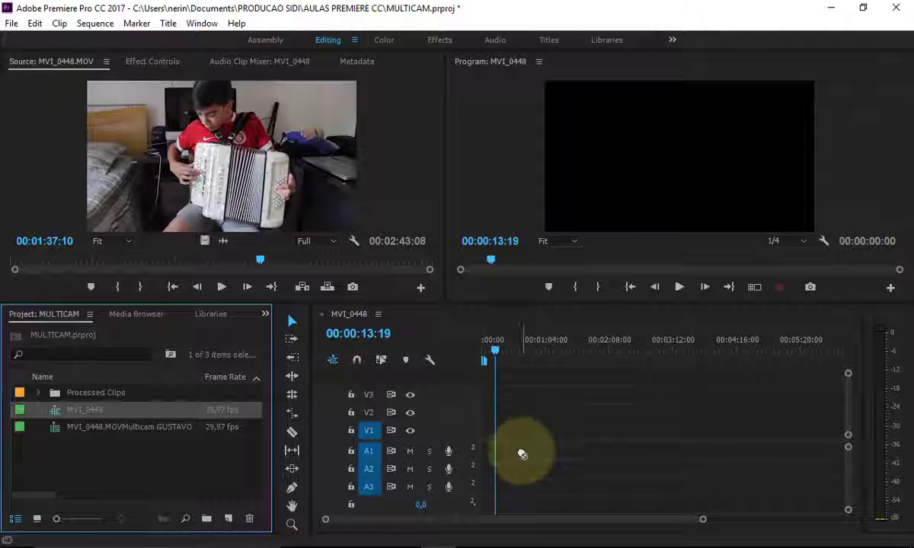
mouse_move(57, 427)
left_mouse_down()
mouse_move(424, 428)
mouse_move(491, 449)
left_mouse_up()
Delete the nested [MC1] video and audio clips from the timeline.
left_click(562, 431)
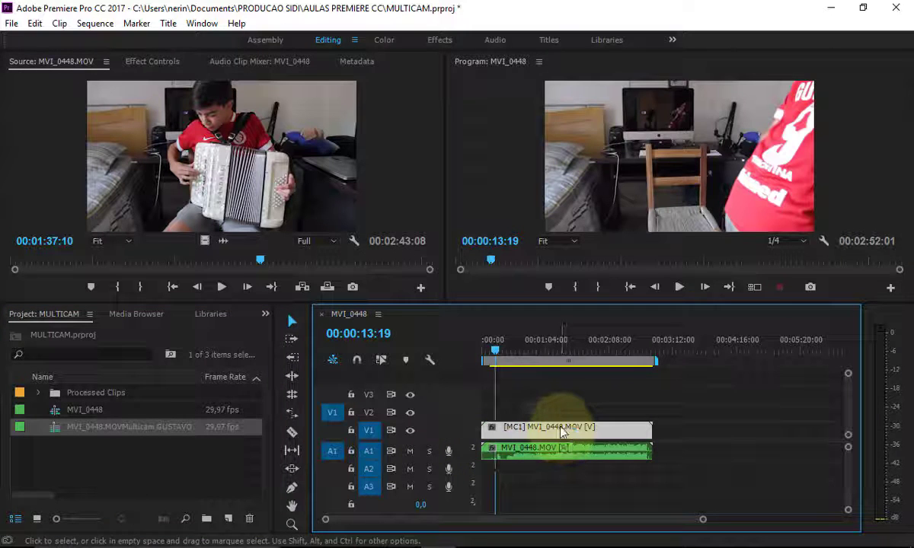
key("Delete")
left_click(571, 449)
key("Delete")
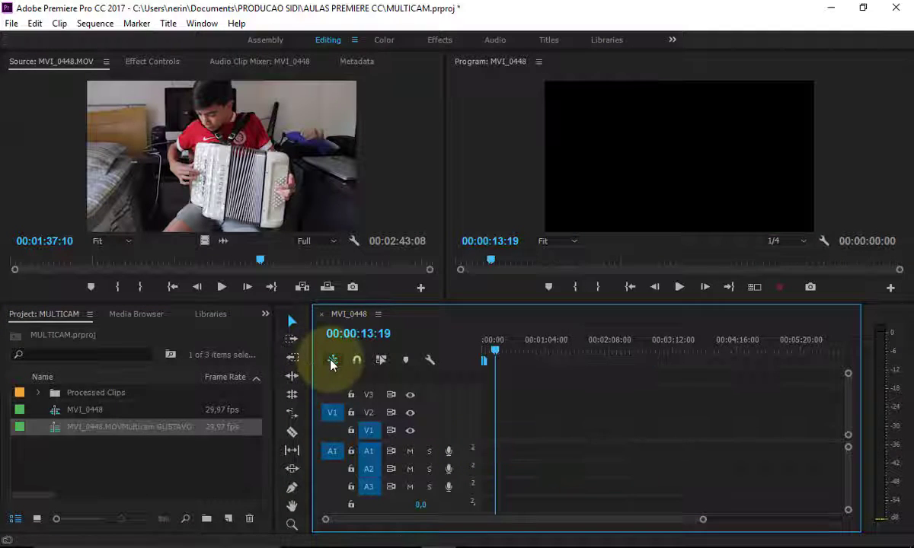
Turn off 'Insert sequences as nests', re-drop the multicam sequence as stacked tracks, and preview it.
left_click(102, 434)
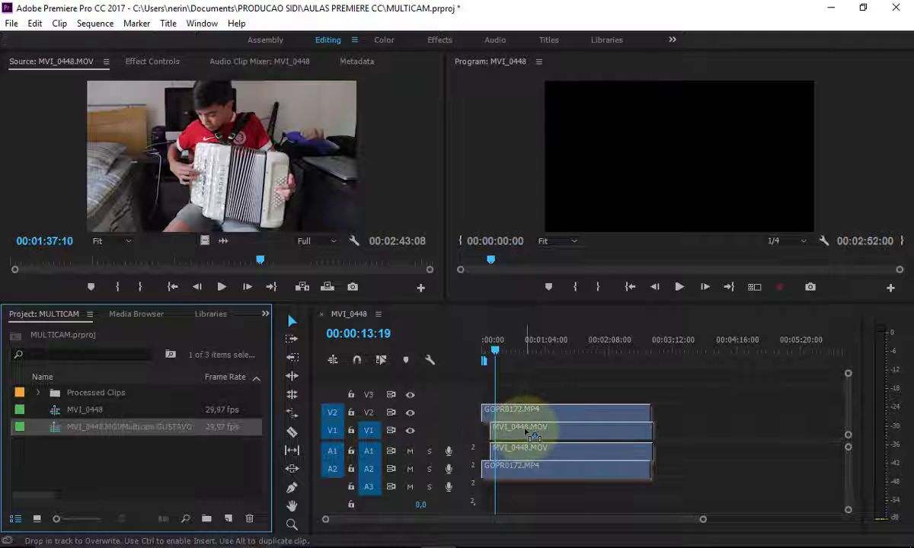
left_click_drag(54, 434, 524, 421)
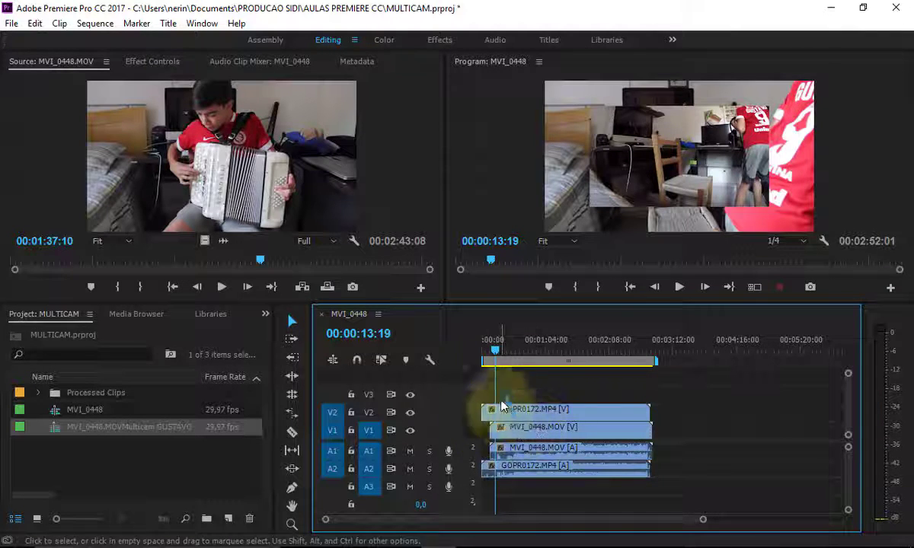
left_click(485, 353)
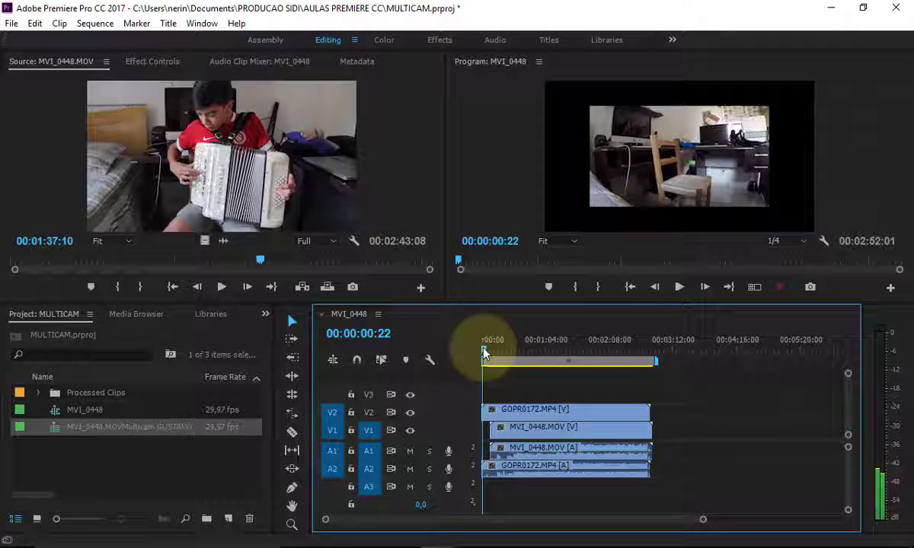
left_click_drag(484, 353, 501, 349)
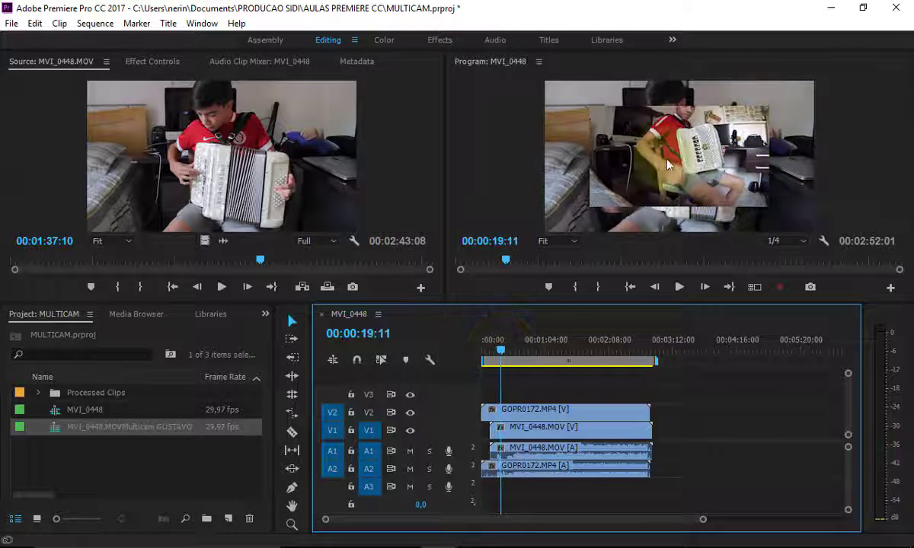
Compare Video Info in the Processed Clips bin: GOPR0172.MP4 at 1280 x 720, MVI_0448.MOV at 1920 x 1080.
double_click(95, 393)
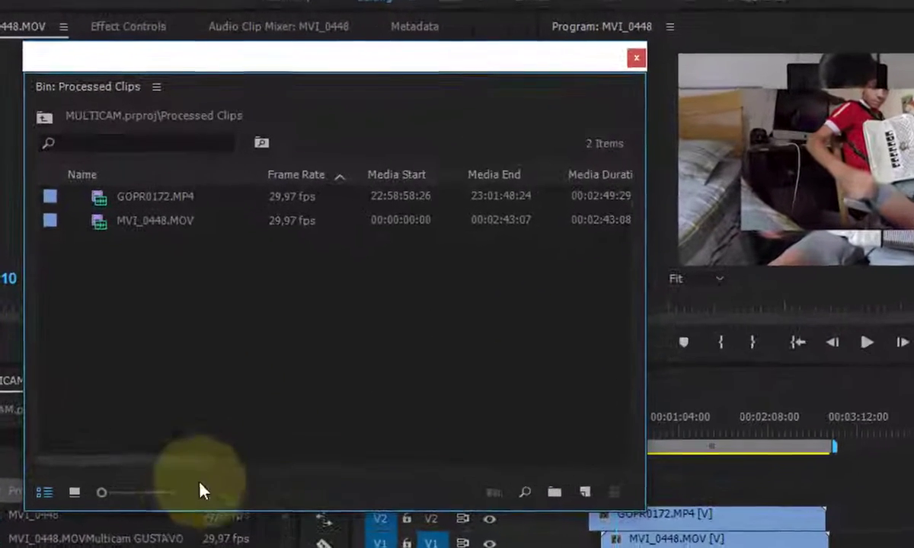
left_click_drag(178, 399, 296, 385)
left_click_drag(316, 443, 371, 442)
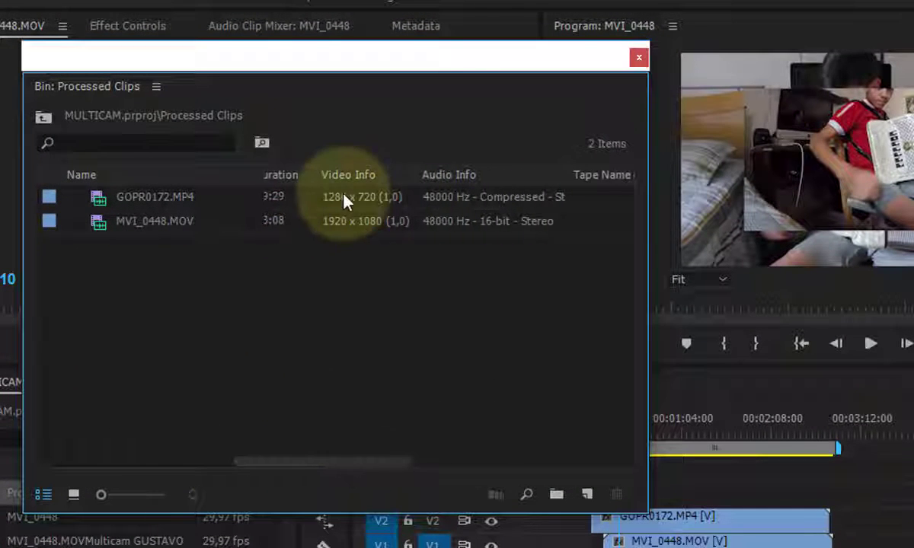
left_click(341, 199)
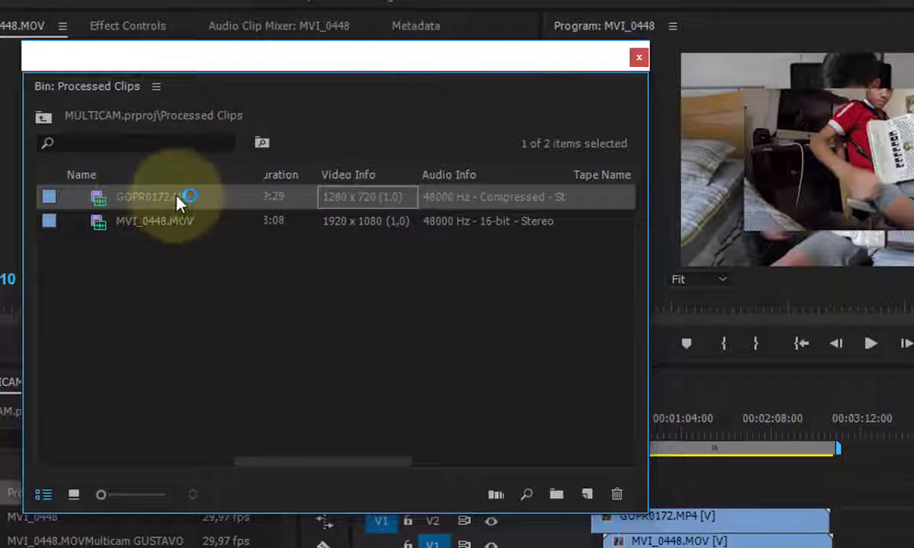
mouse_move(176, 199)
left_click(139, 227)
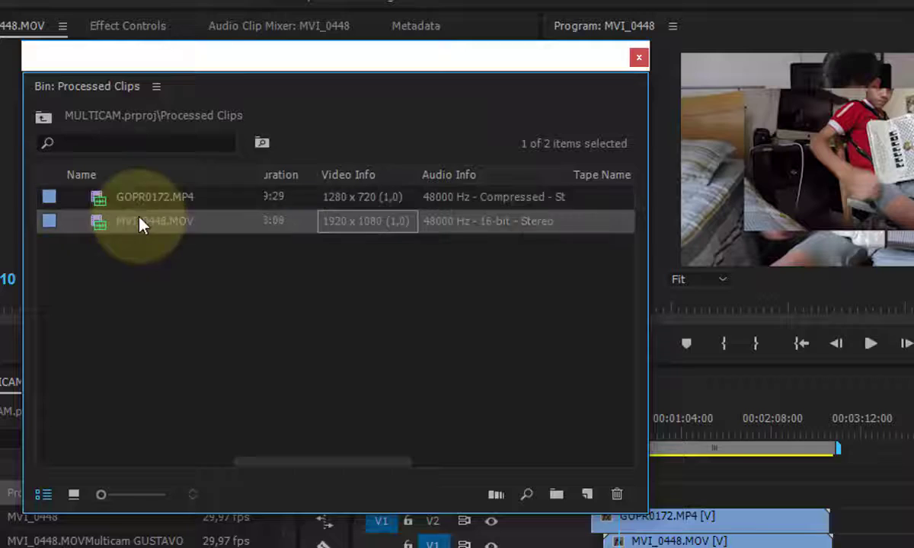